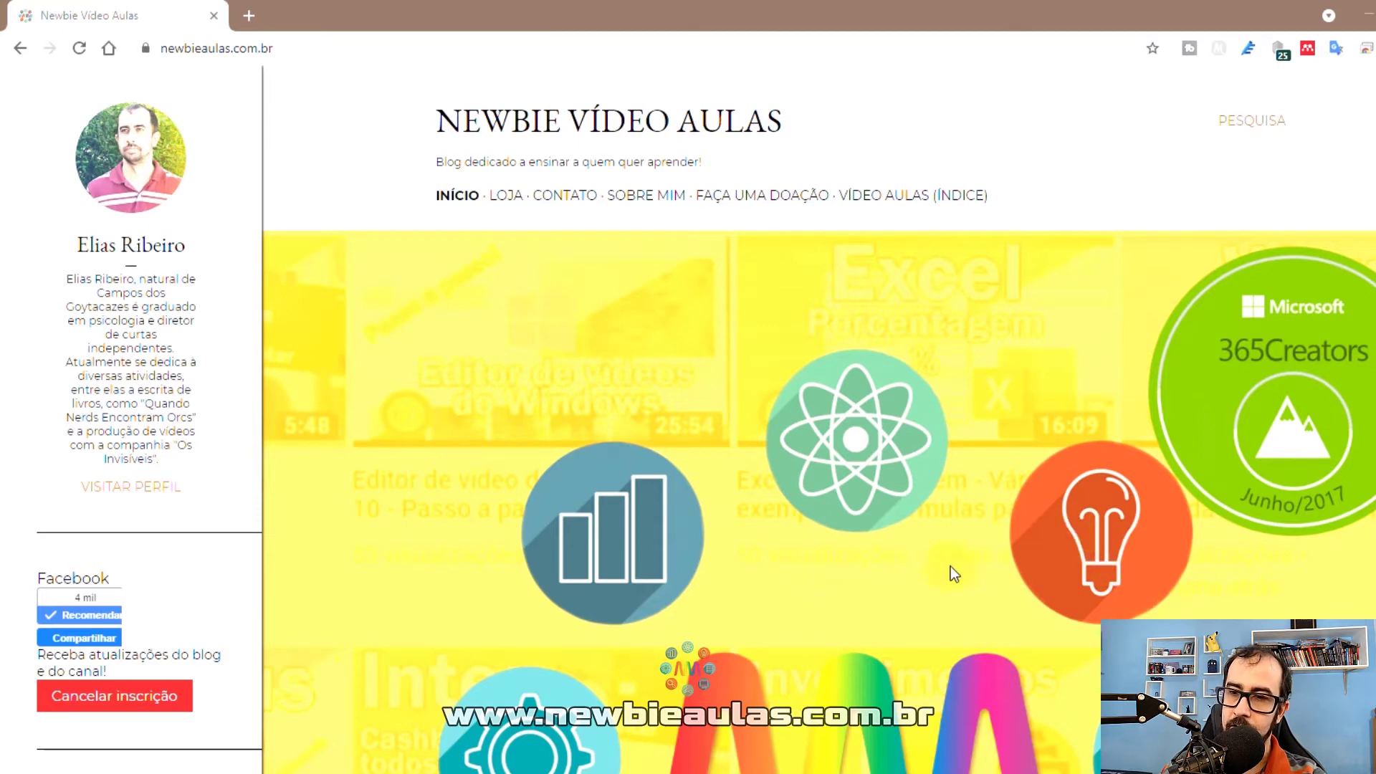
Switch to the Windows 10 virtual machine in VirtualBox and open its Windows Settings.
mouse_move(896, 773)
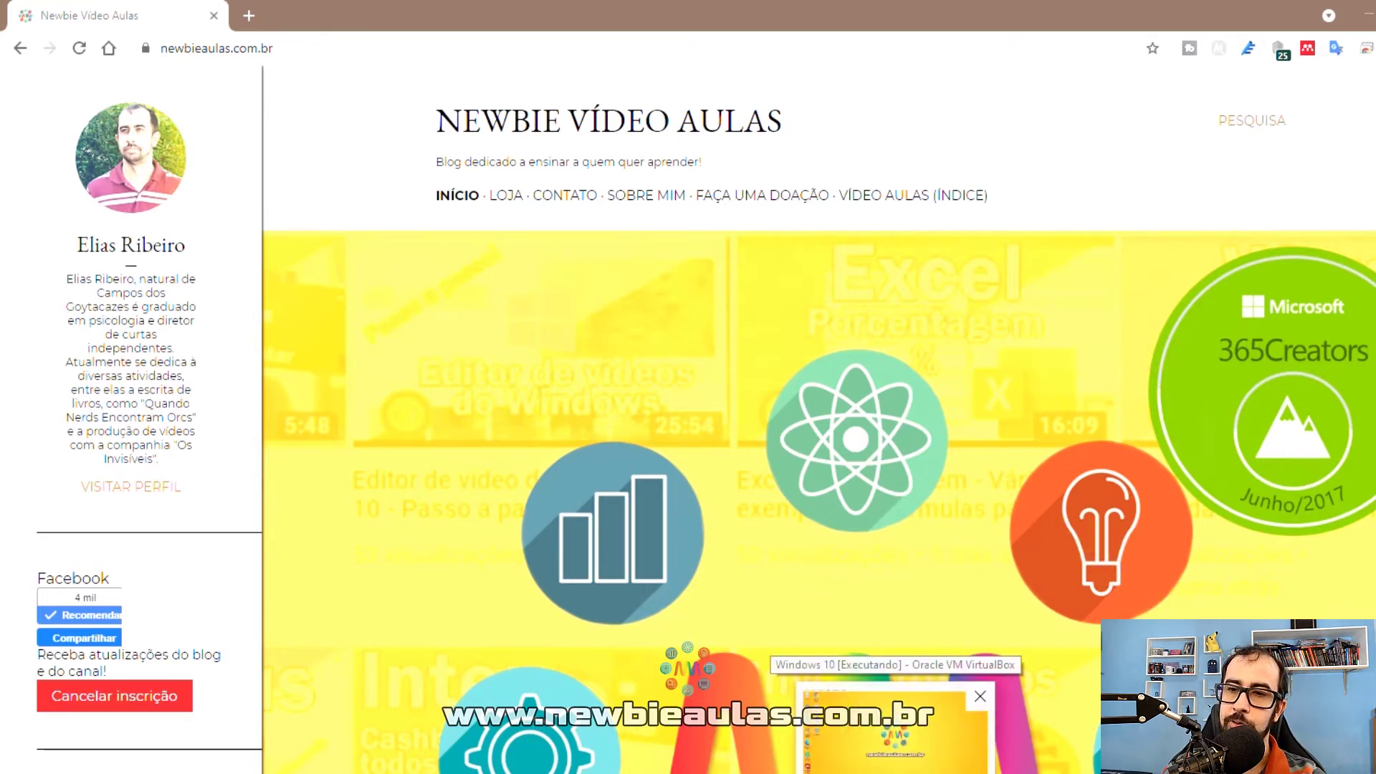
click(893, 730)
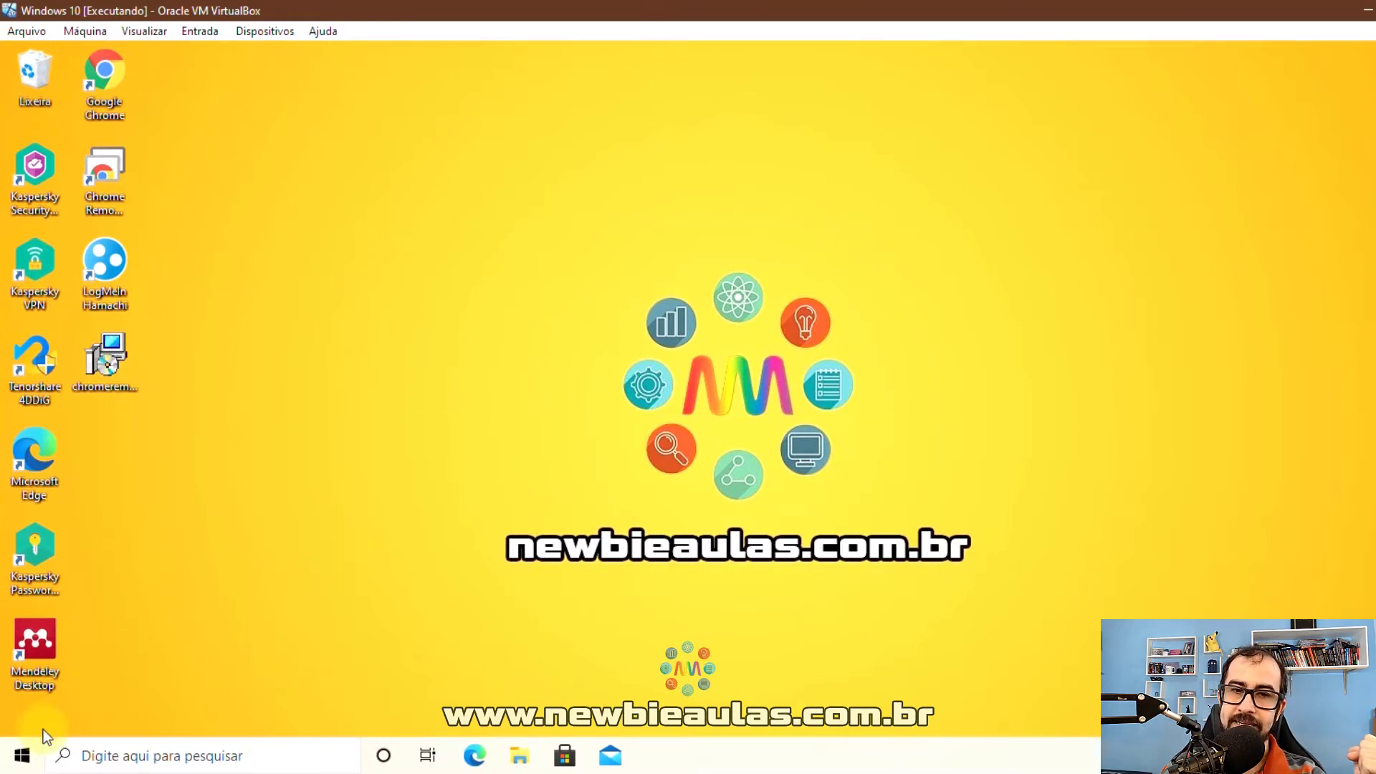
click(21, 755)
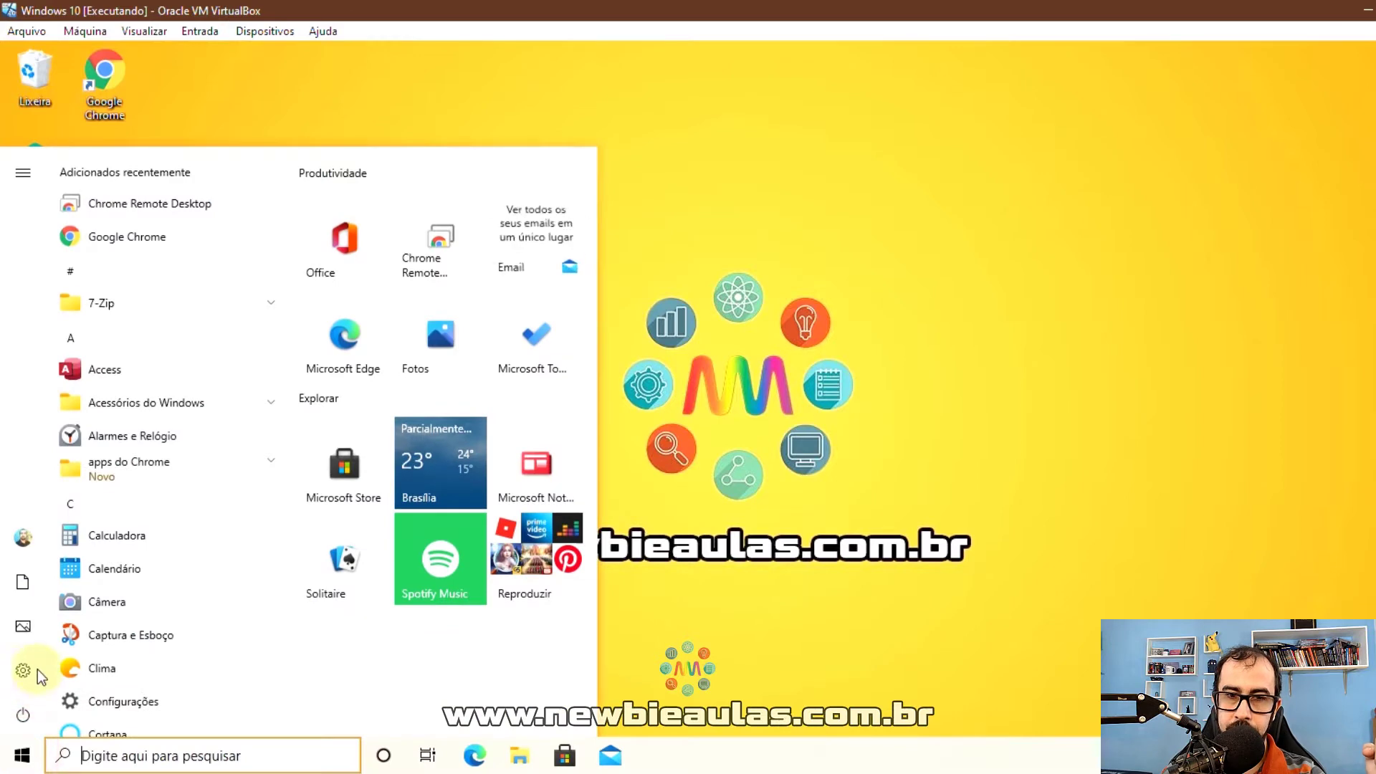
mouse_move(24, 676)
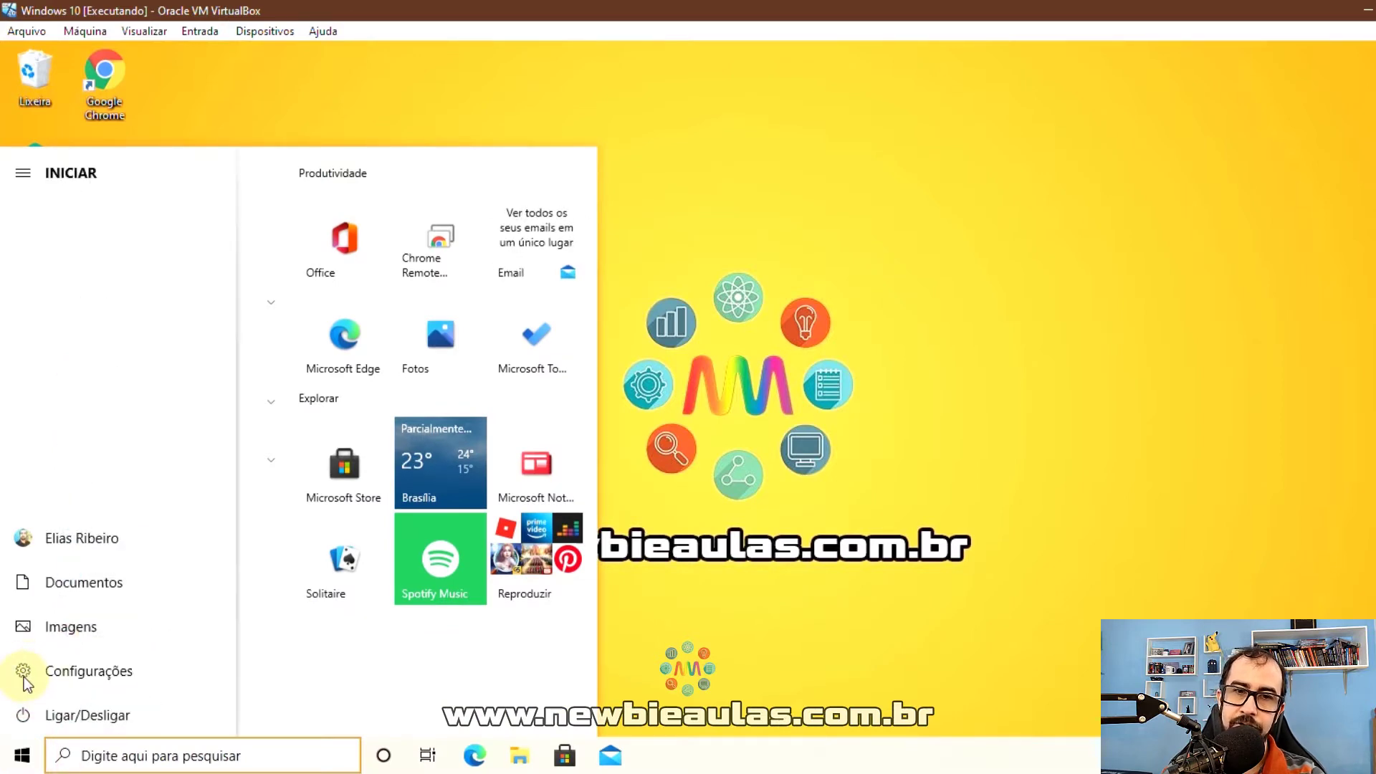
click(23, 675)
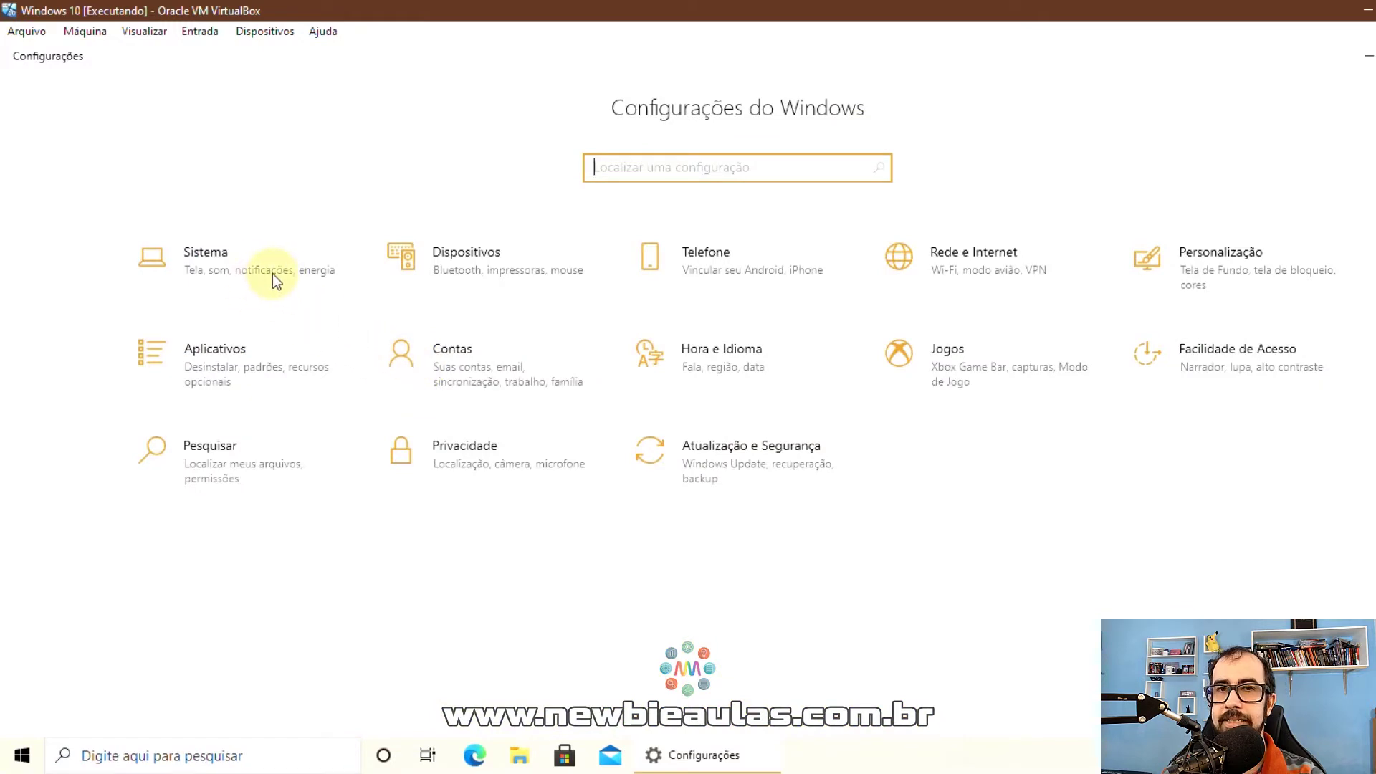
Enable Área de Trabalho Remota in the virtual machine's system settings and confirm the change.
click(272, 274)
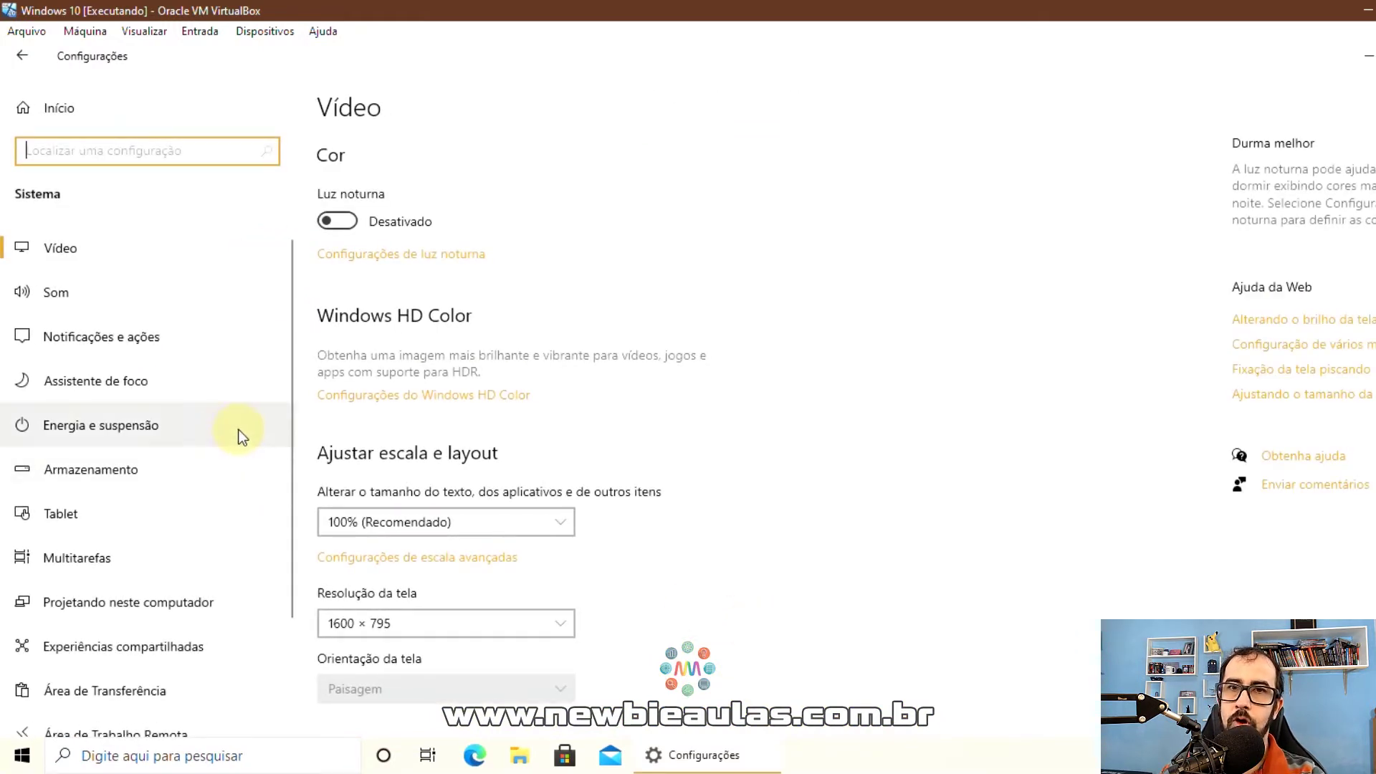
scroll(239, 433, down, 2)
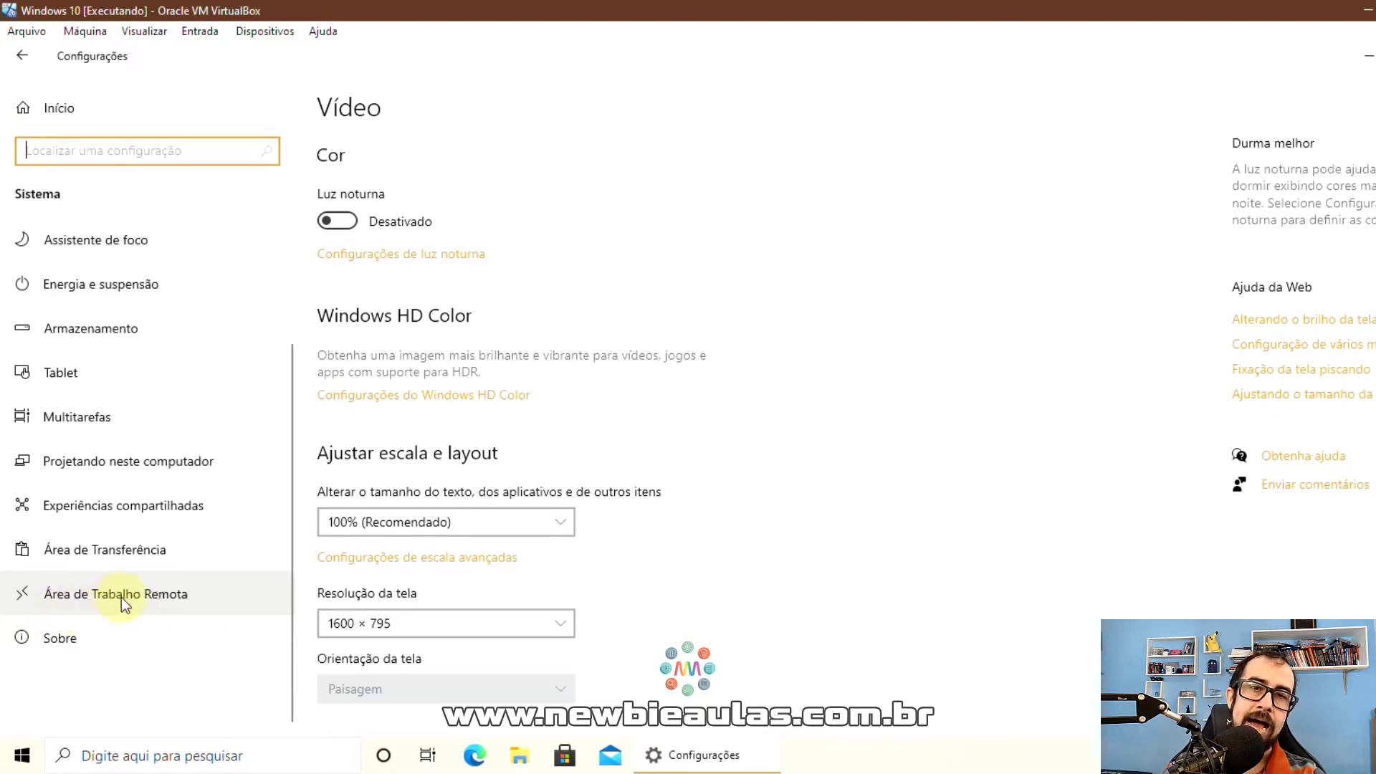
click(94, 595)
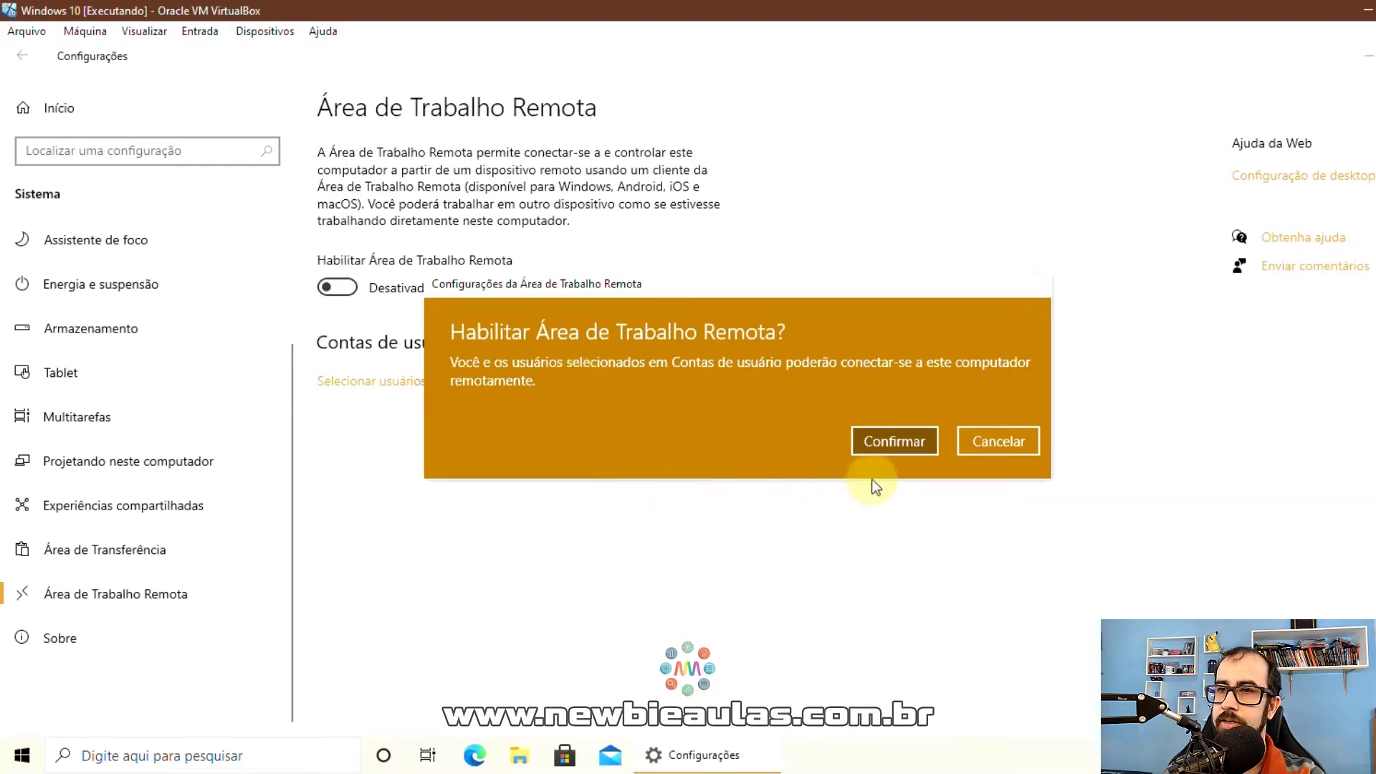
click(893, 448)
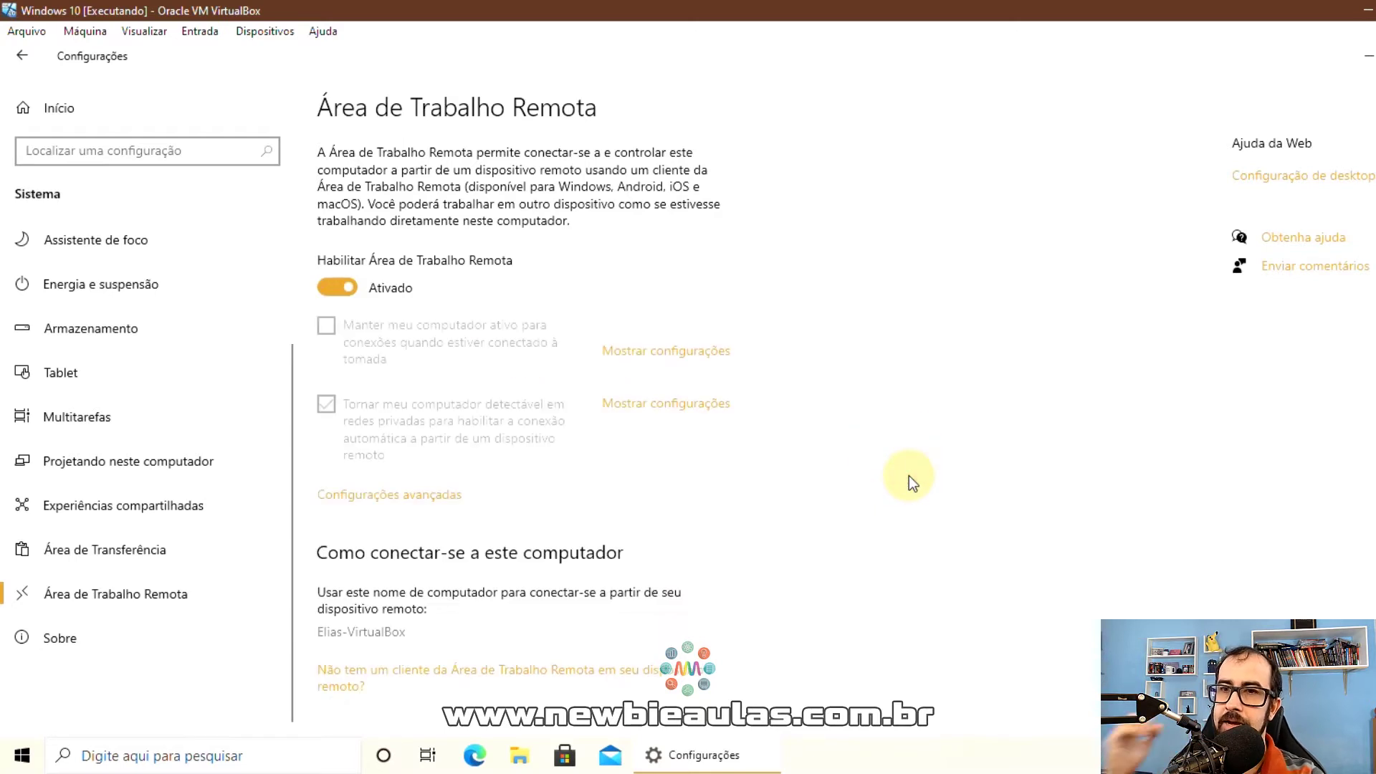
Review the users allowed to connect remotely and the user selection dialog, without adding anyone.
scroll(908, 476, down, 3)
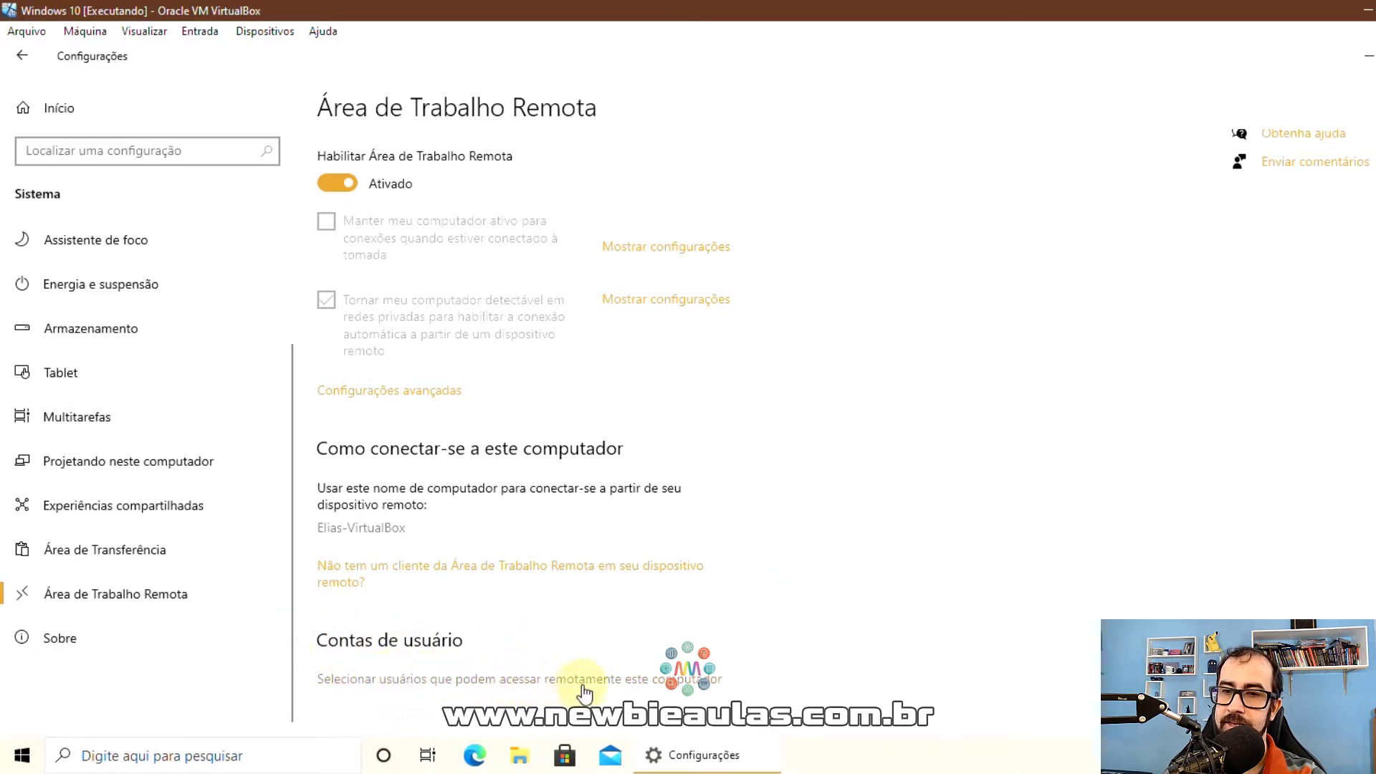
click(709, 688)
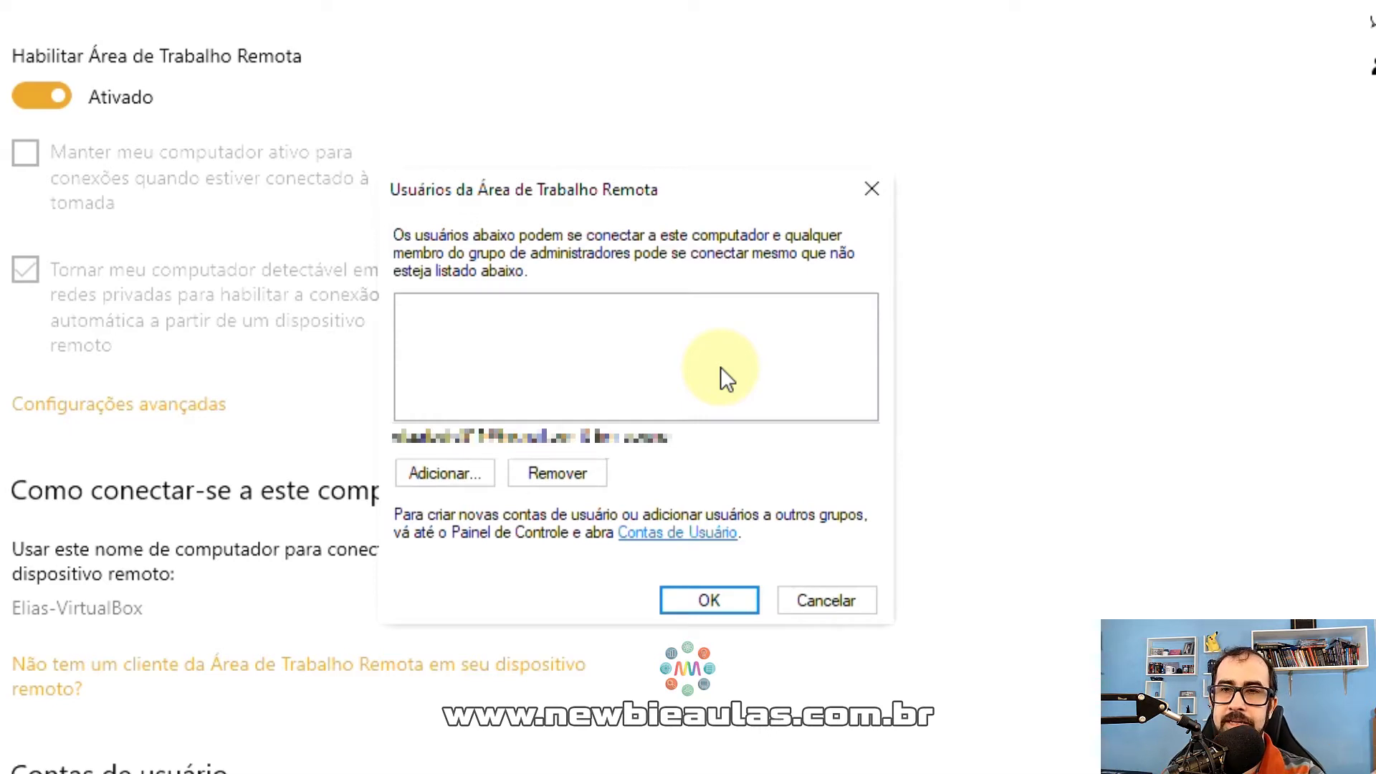
click(460, 478)
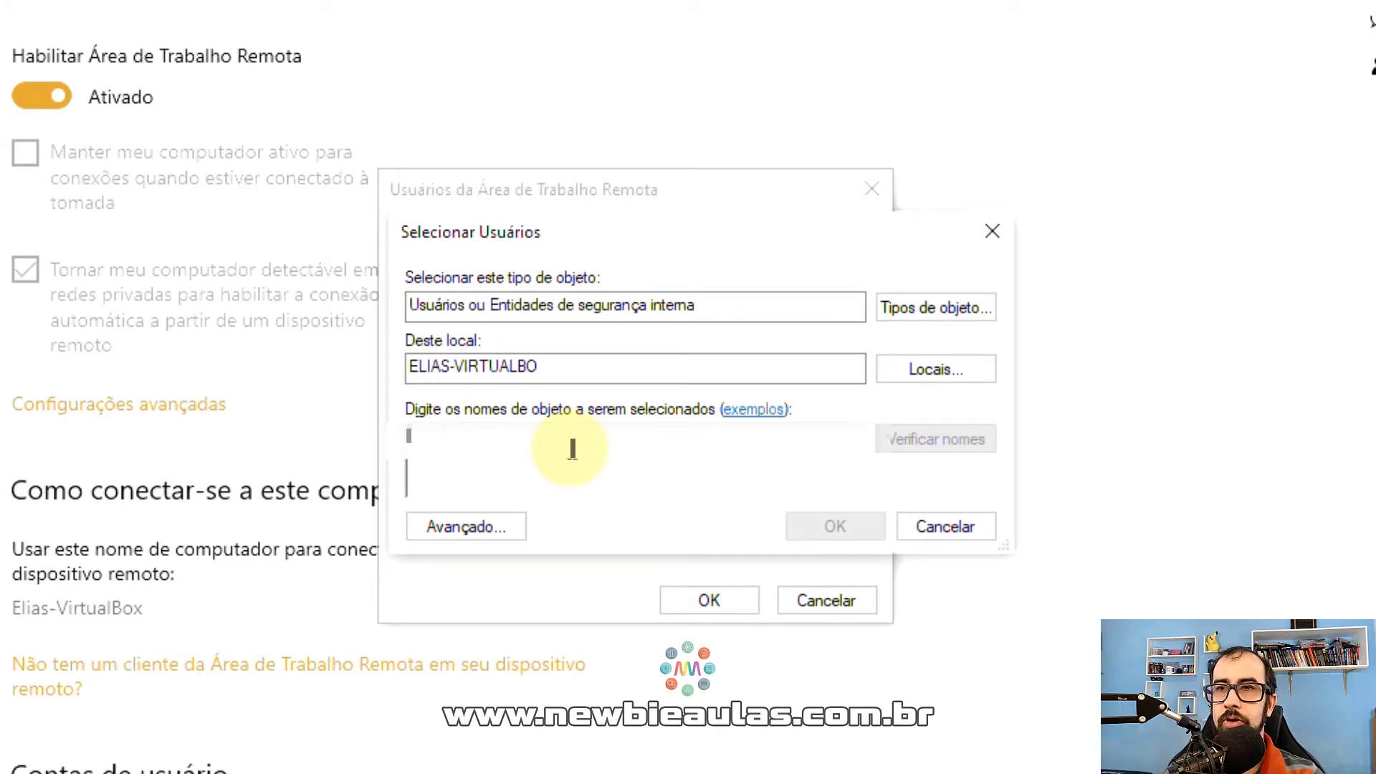
click(927, 523)
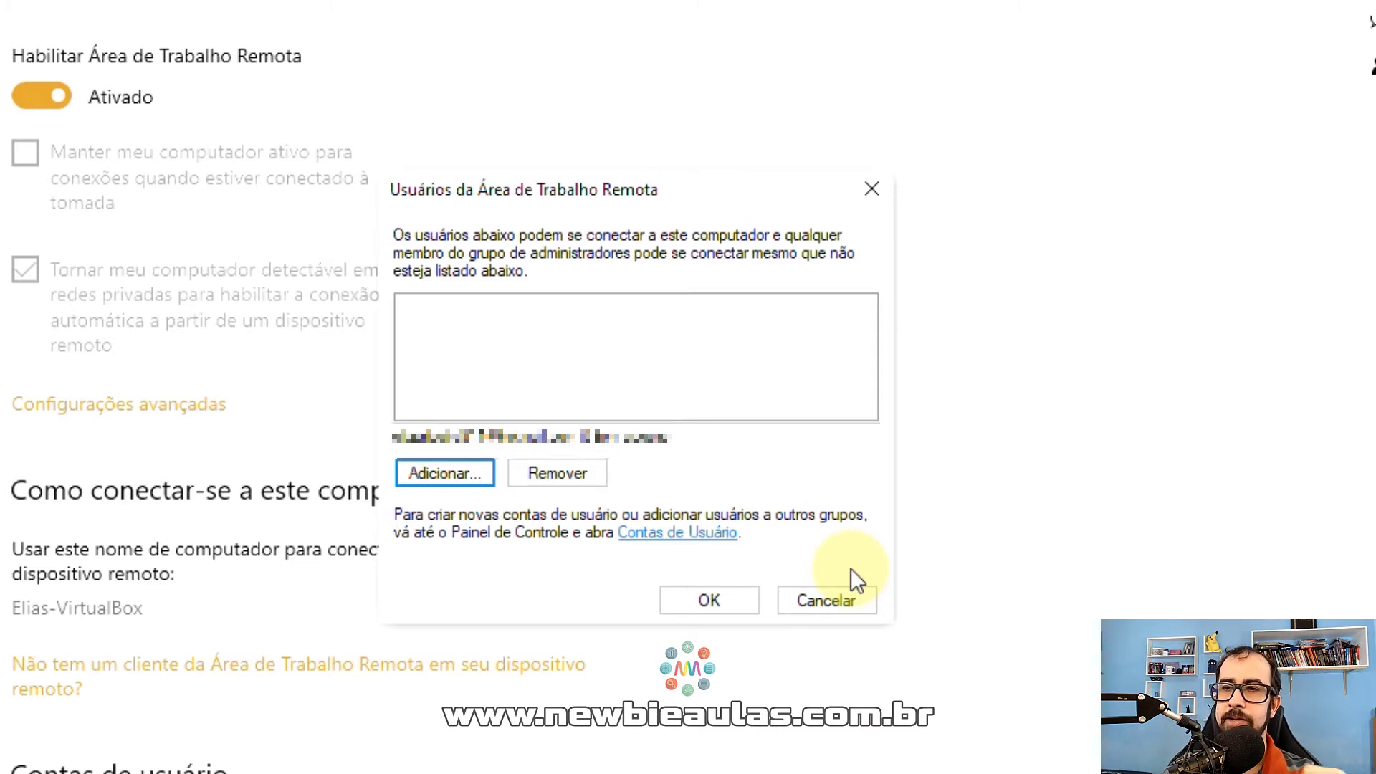
click(735, 599)
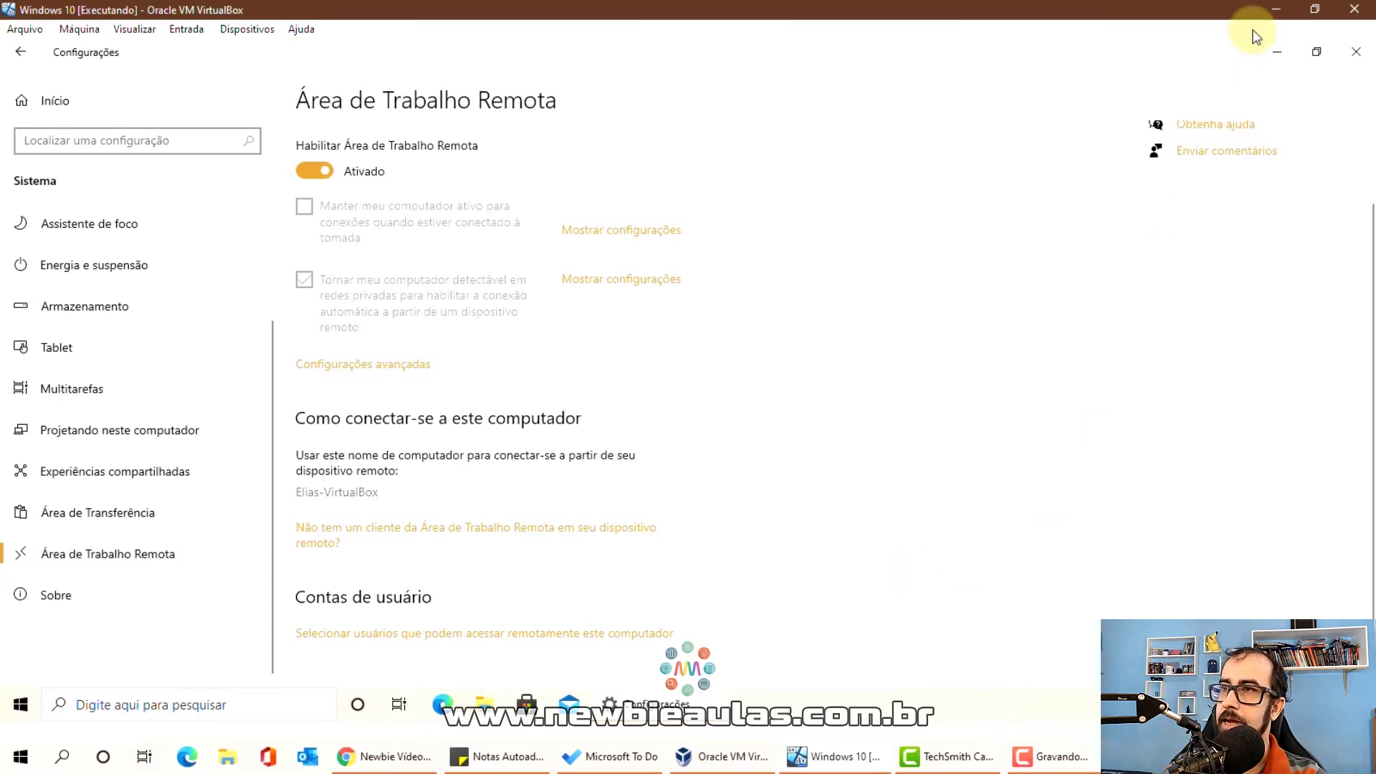
Return to the host computer, search for "area" and open Conexão de Área de Trabalho Remota.
click(1274, 10)
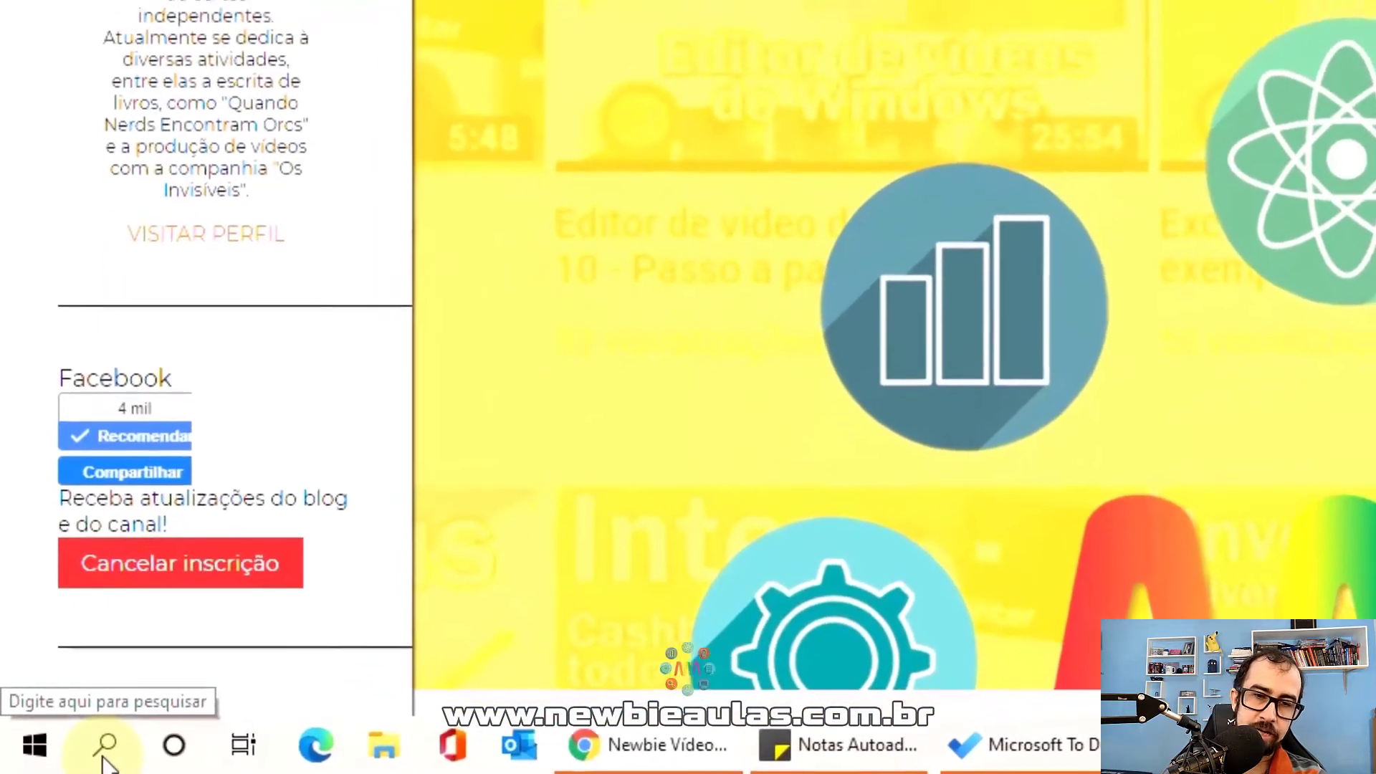
click(74, 753)
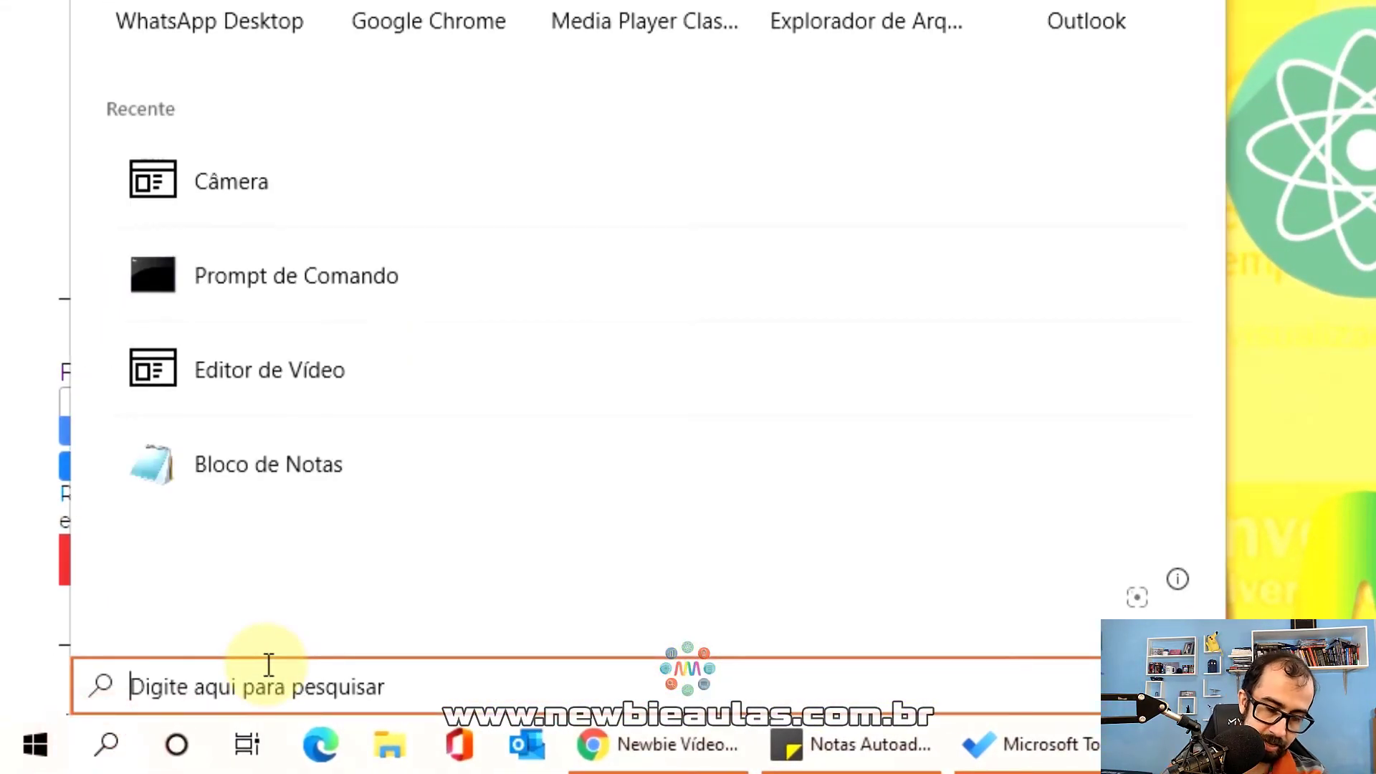
text(area de)
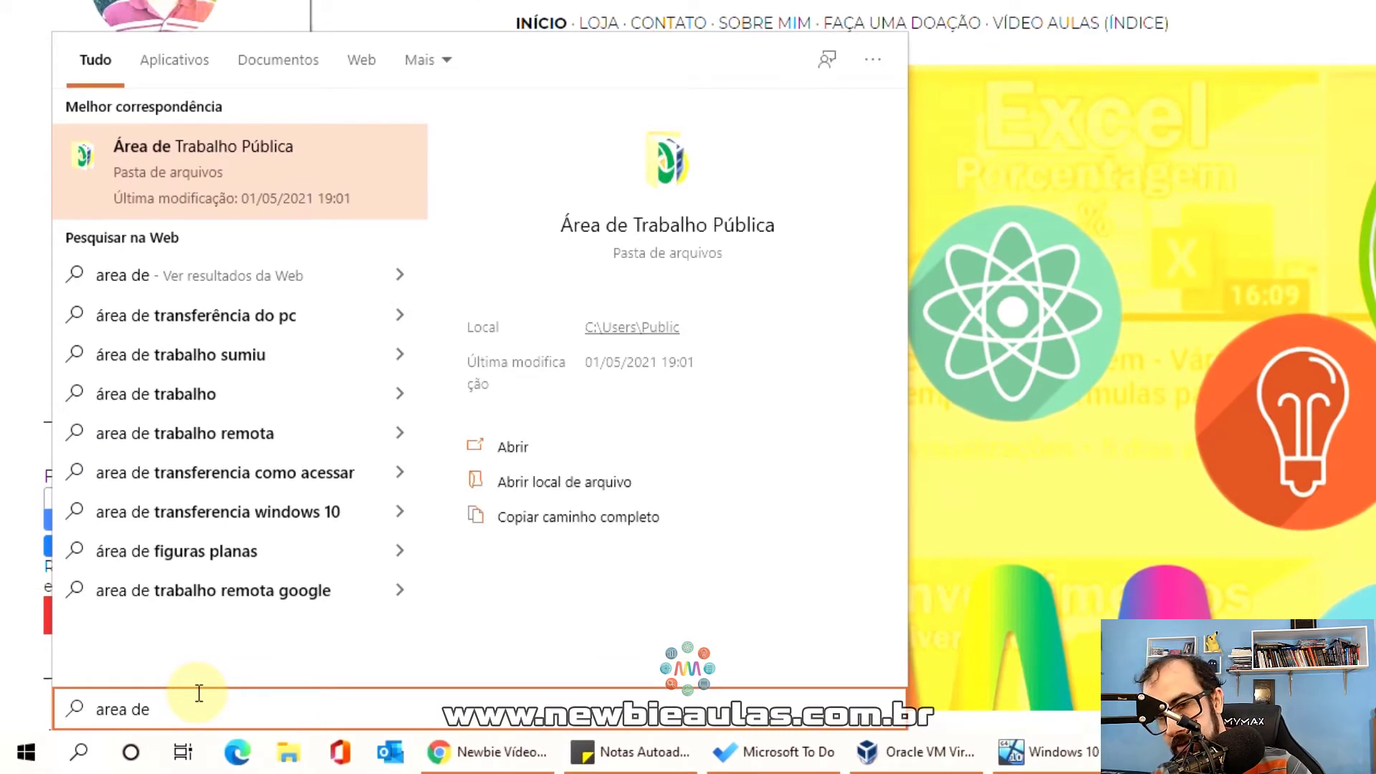
key(BackSpace)
key(BackSpace)
key(BackSpace)
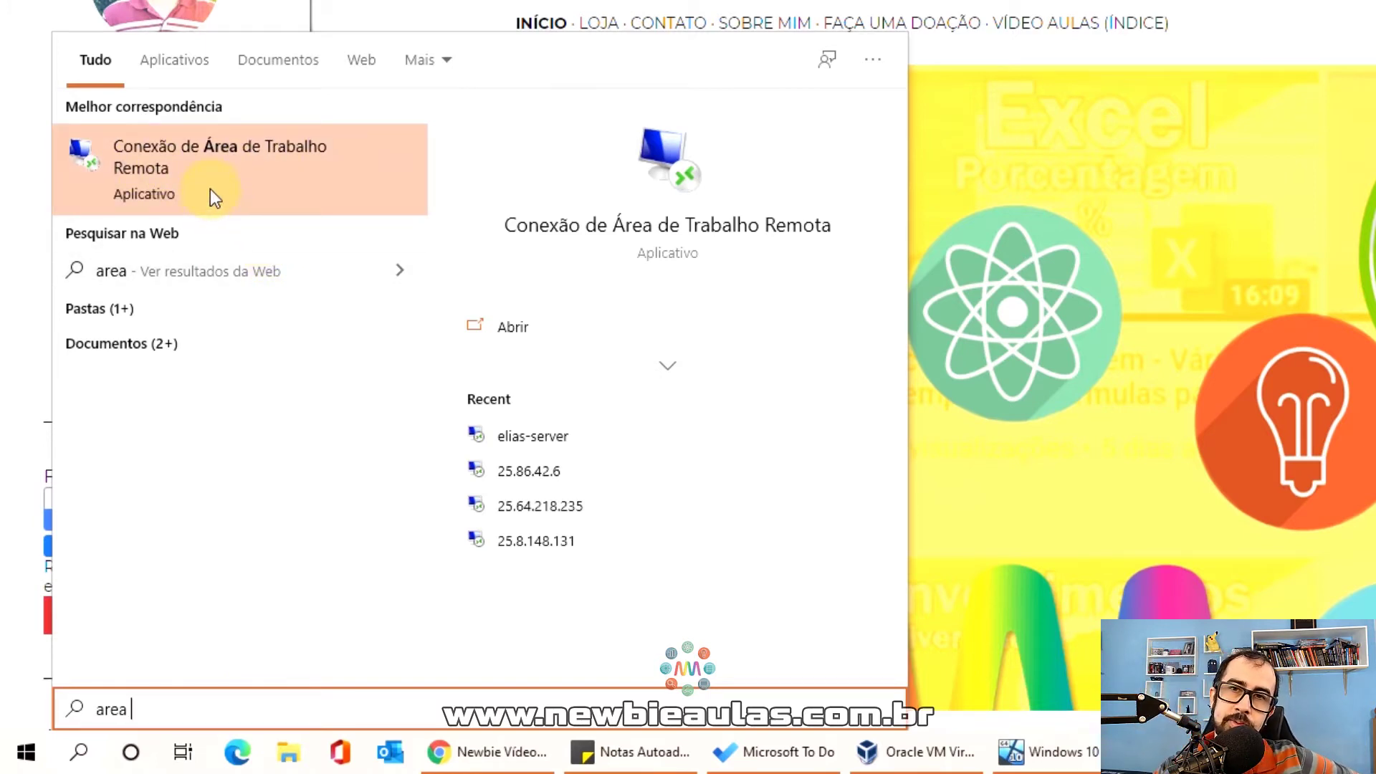
click(253, 159)
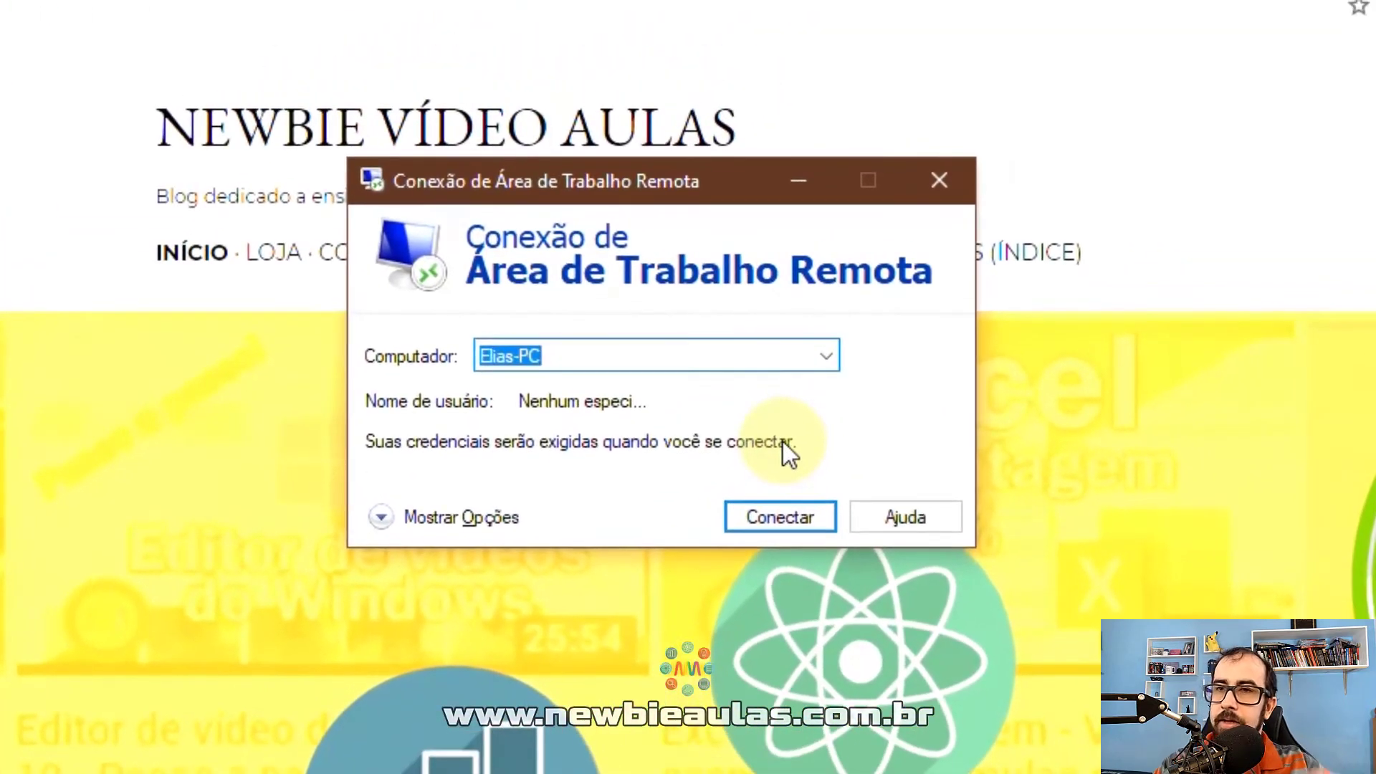
Replace the ending of the target computer name with "Virtualbox" and start the remote connection.
click(579, 355)
double_click(528, 356)
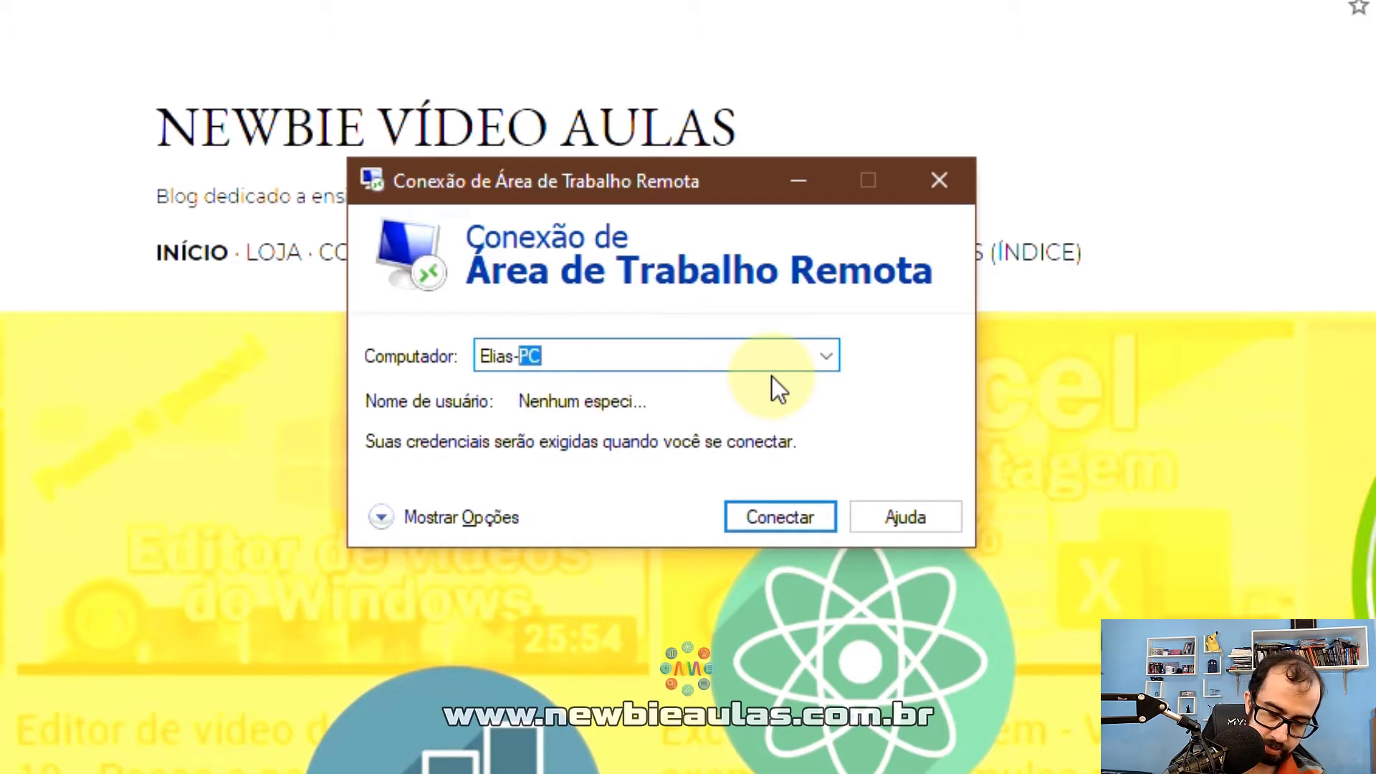
text(Virtualb)
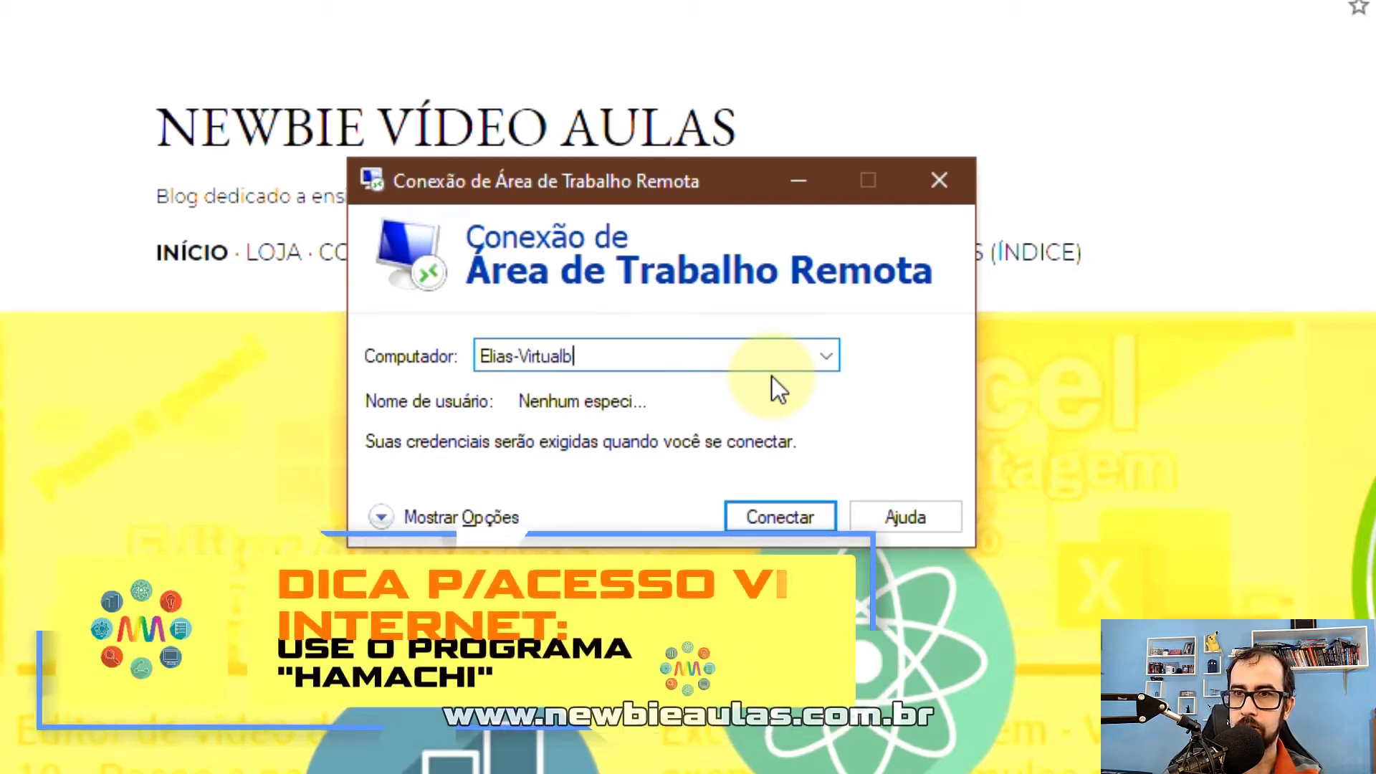
text(ox)
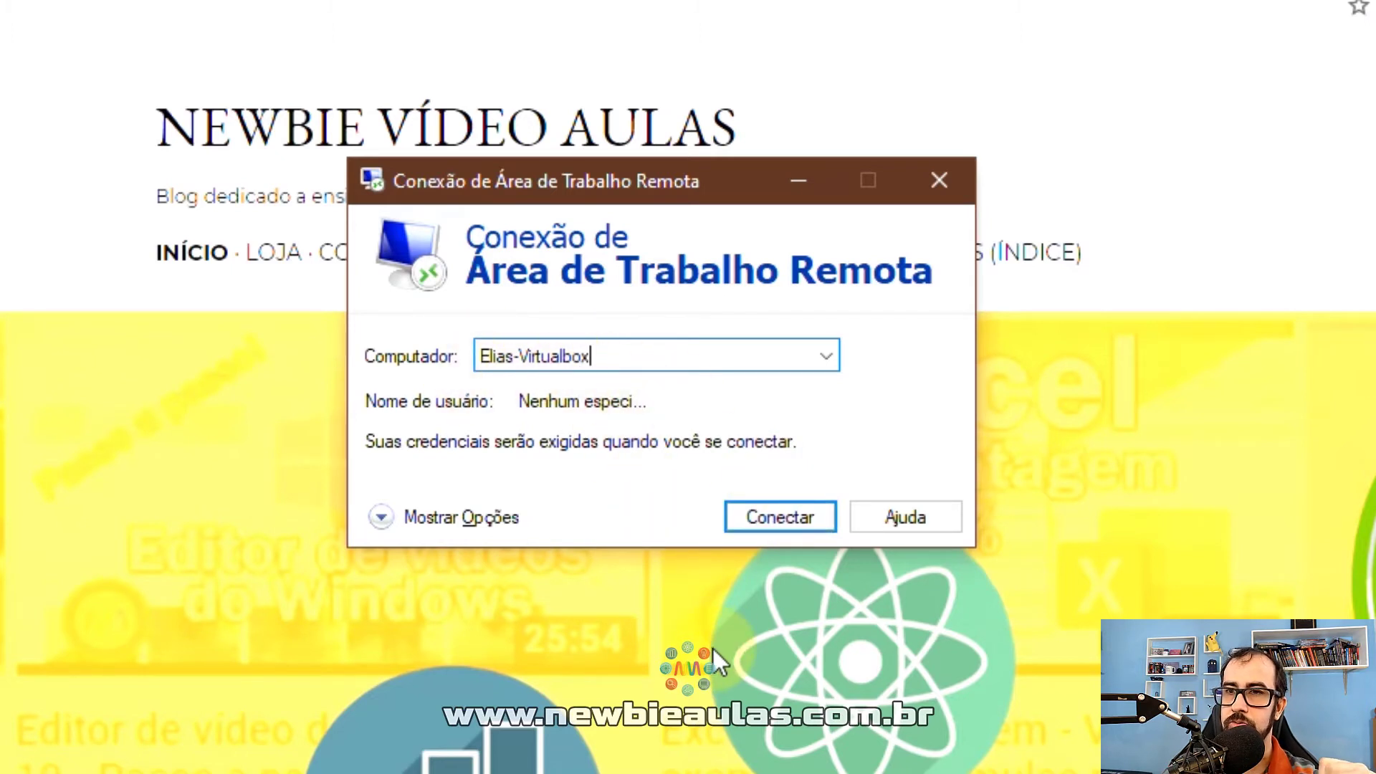
click(771, 516)
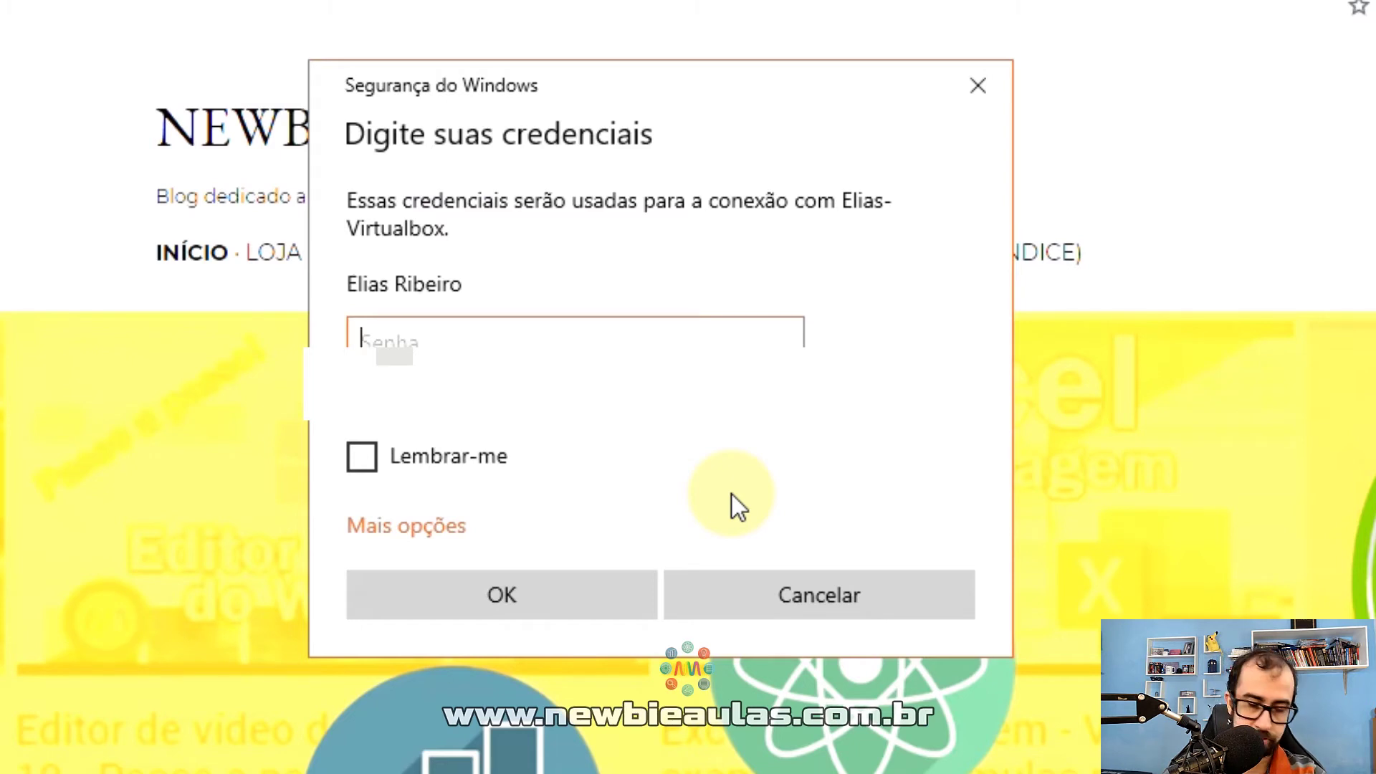
Enter the account password for the remote computer and accept connecting despite the certificate errors.
text(*******)
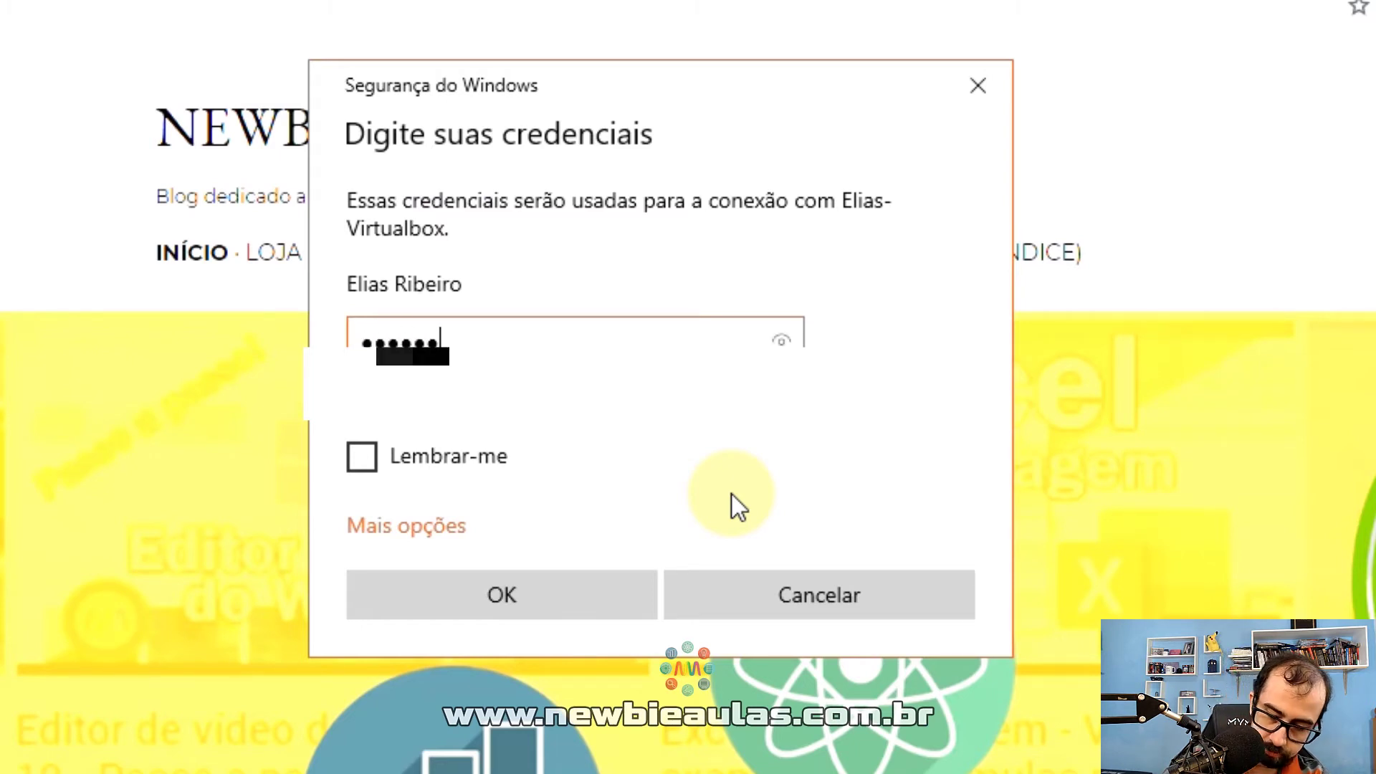
text(*)
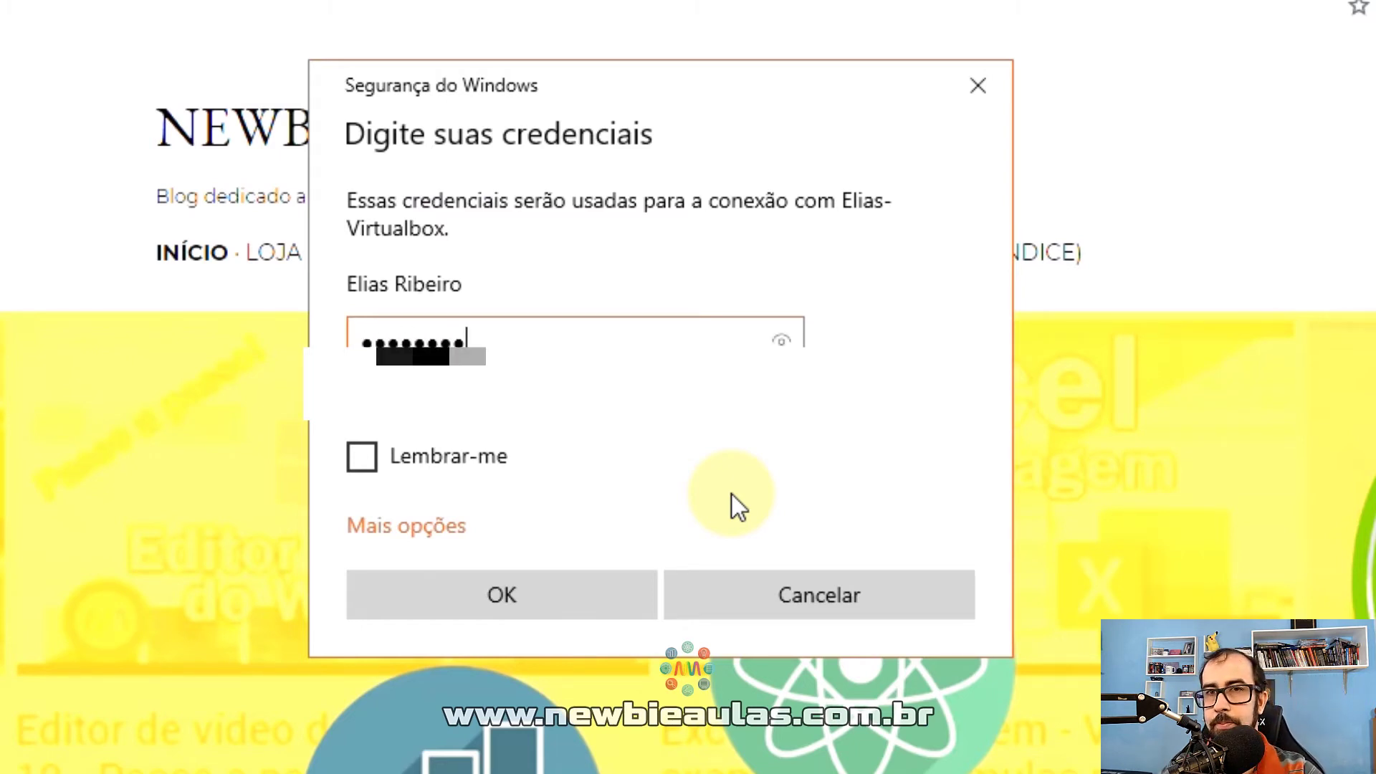
click(607, 592)
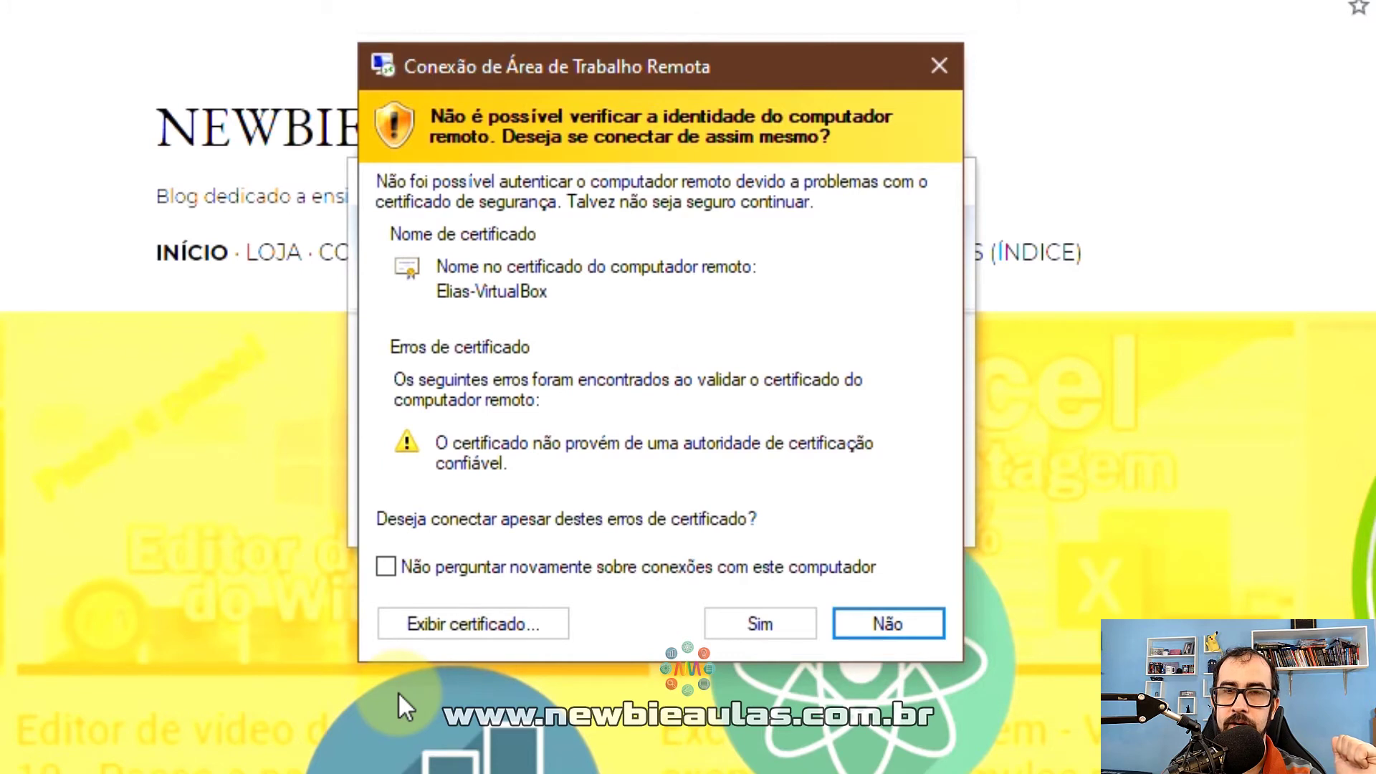
click(744, 622)
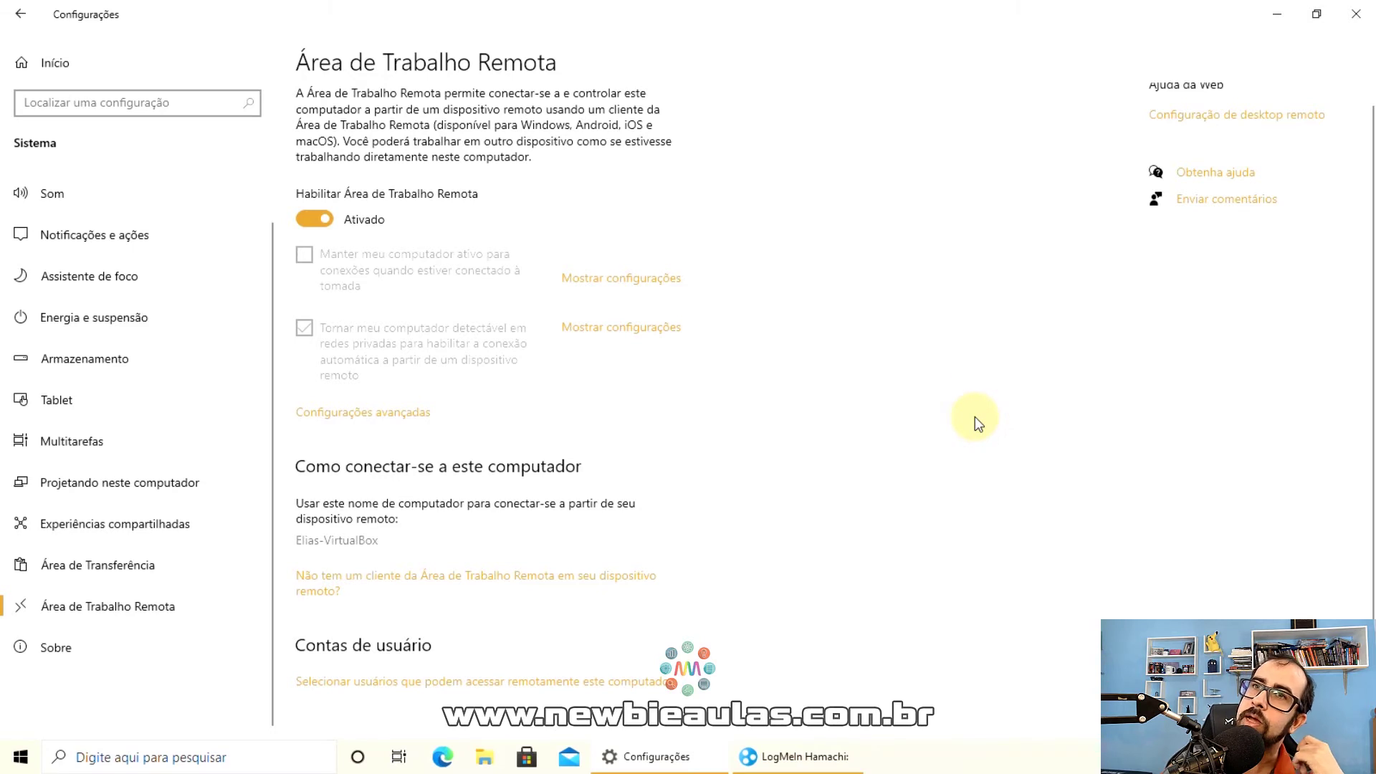
Pin the remote session's connection bar and close the Settings window on the remote computer.
mouse_move(682, 6)
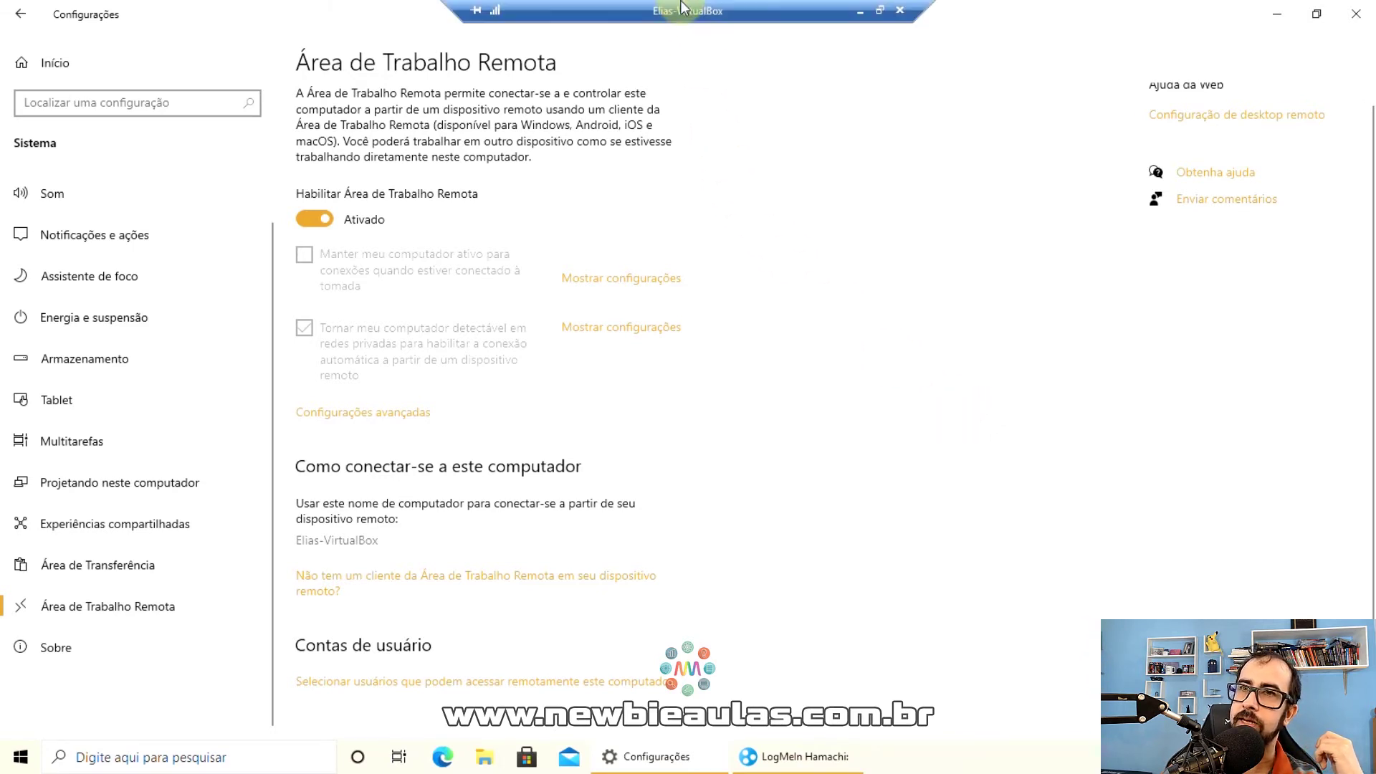
click(476, 10)
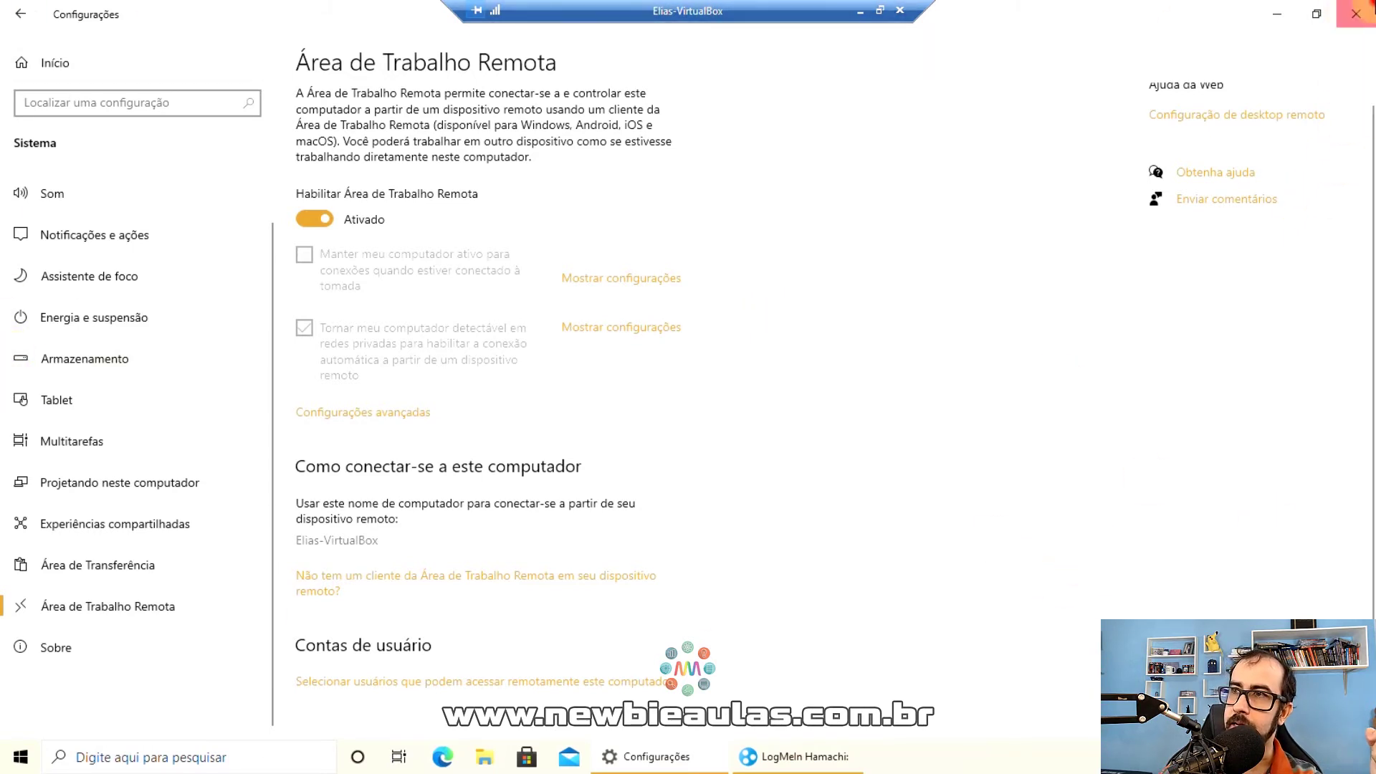
key(alt+F4)
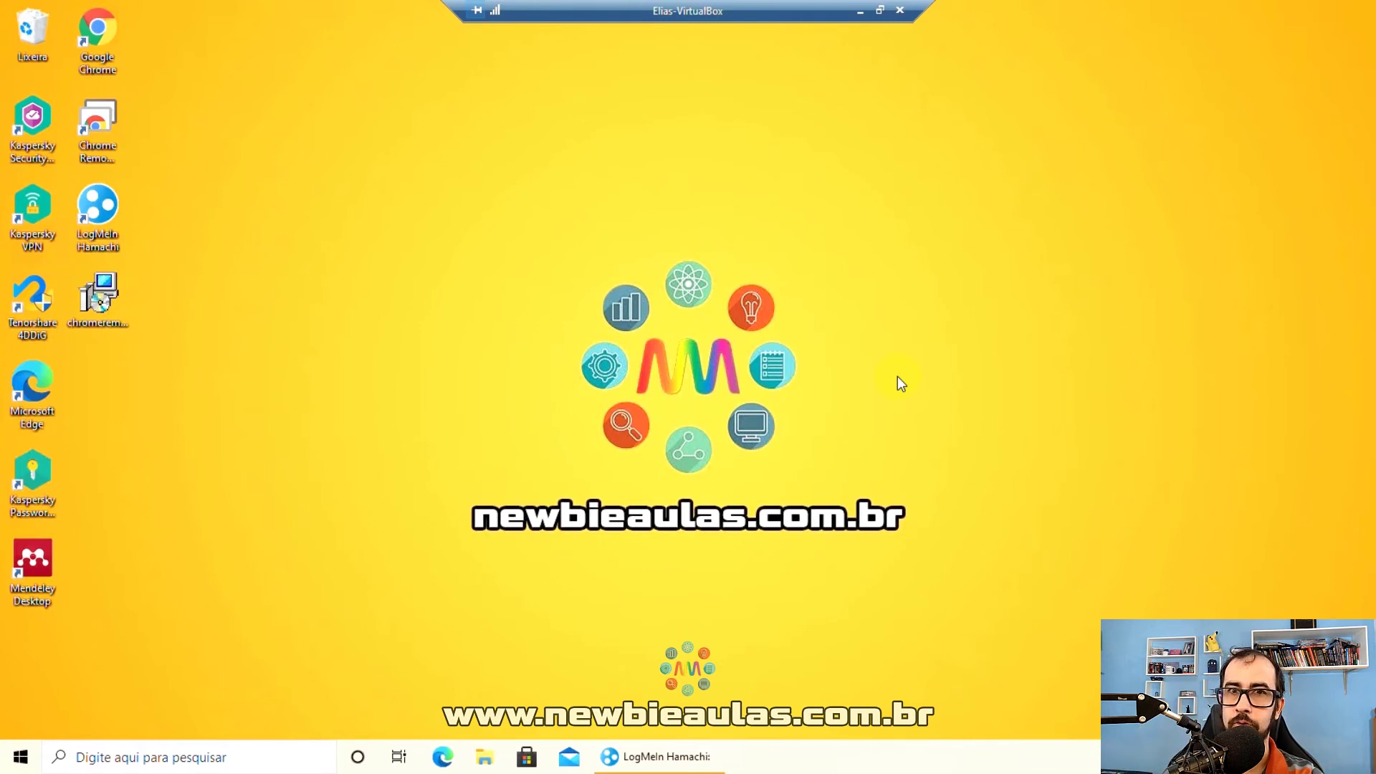
Browse the installed apps on the remote computer and view its LogMeIn Hamachi network window.
click(21, 757)
scroll(141, 627, down, 6)
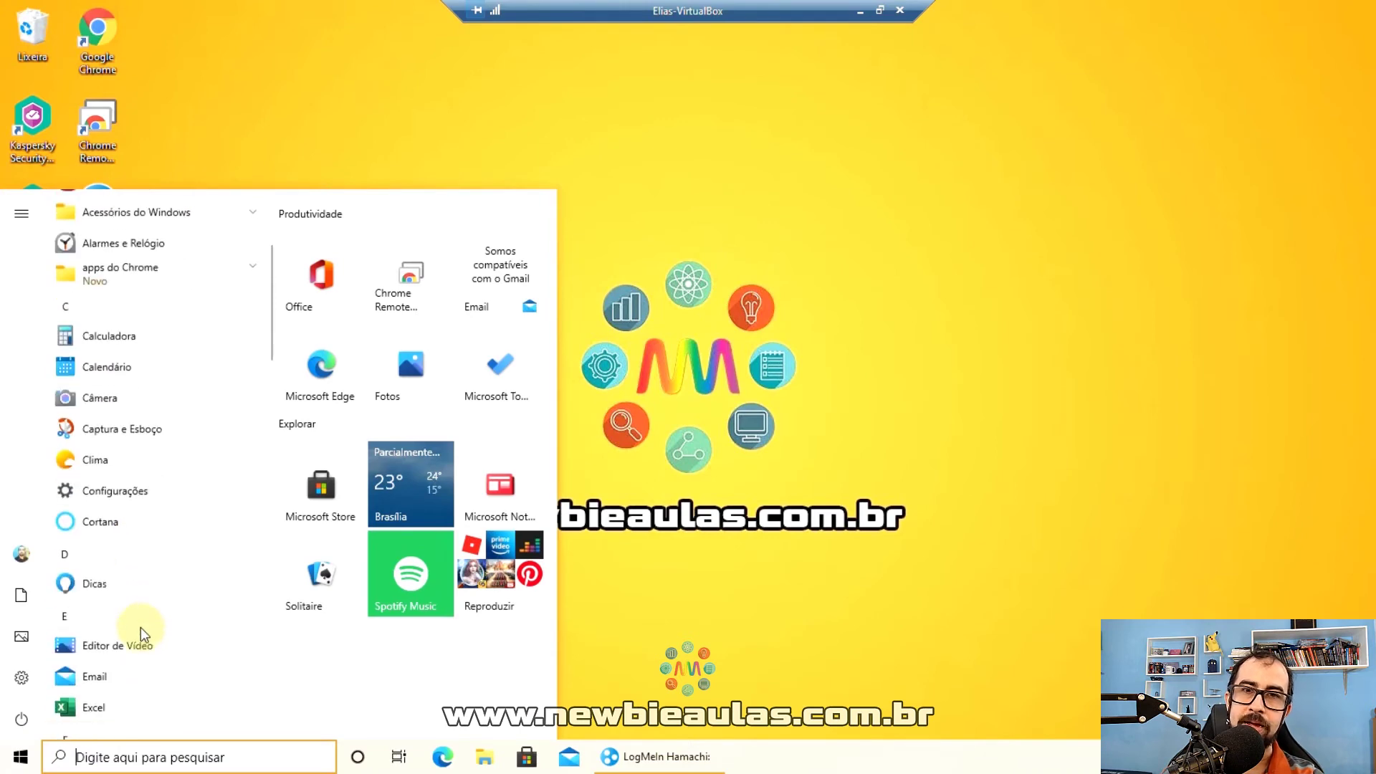
scroll(142, 627, down, 8)
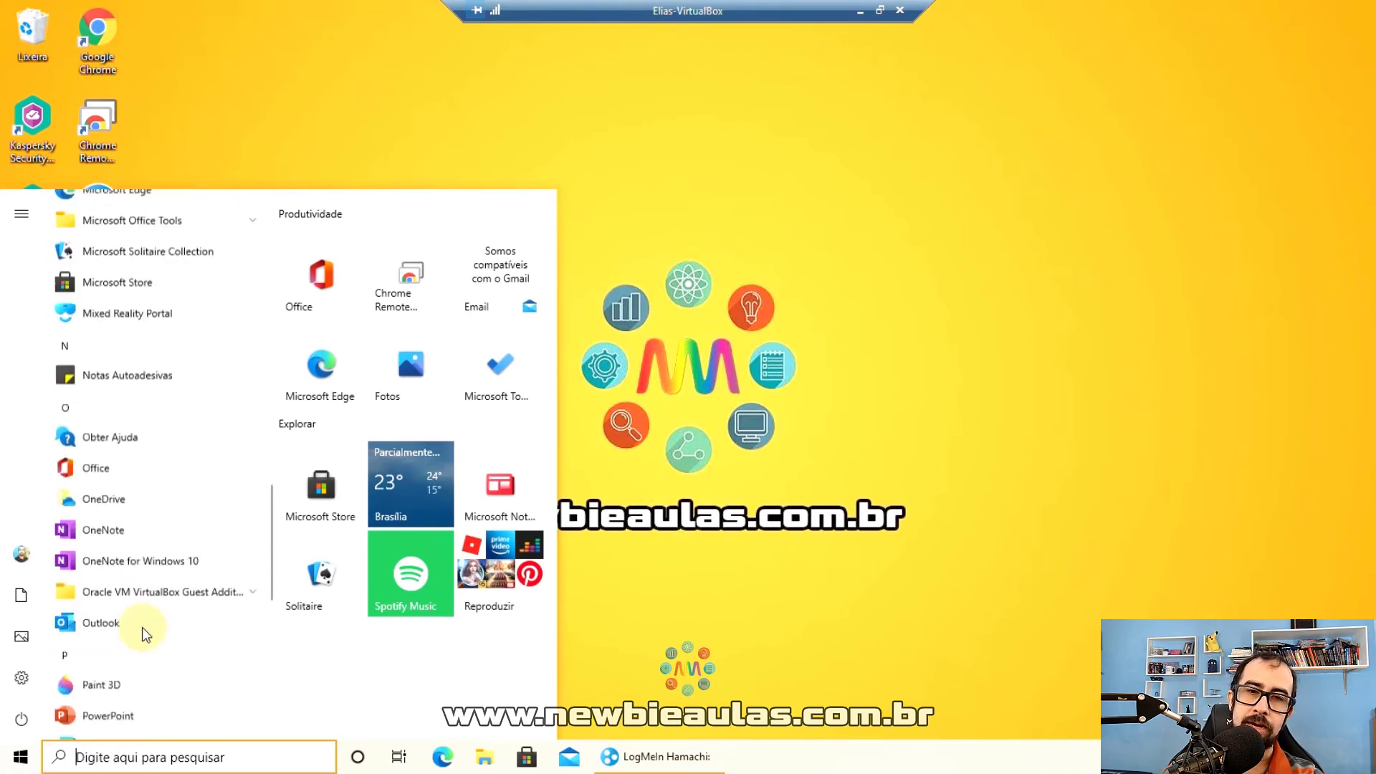
scroll(142, 629, down, 5)
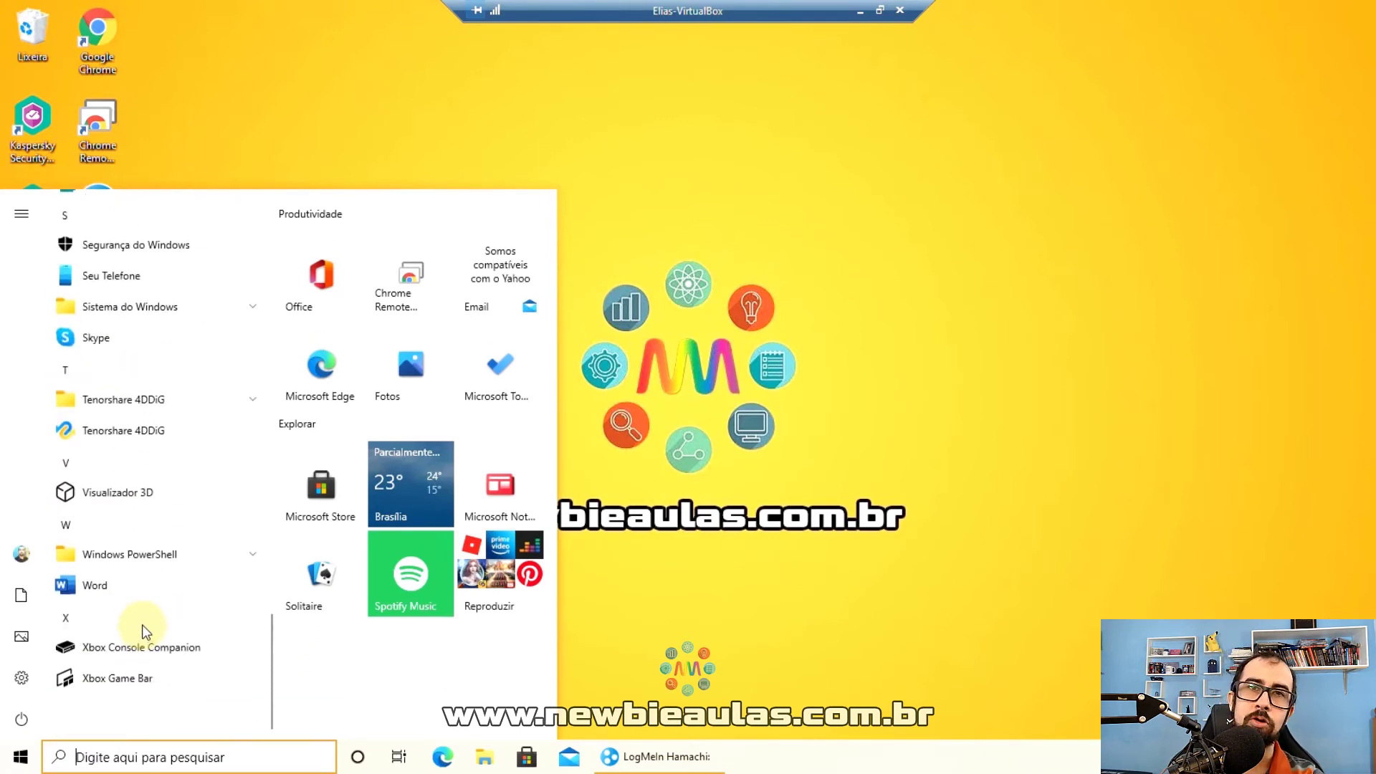
scroll(176, 538, up, 5)
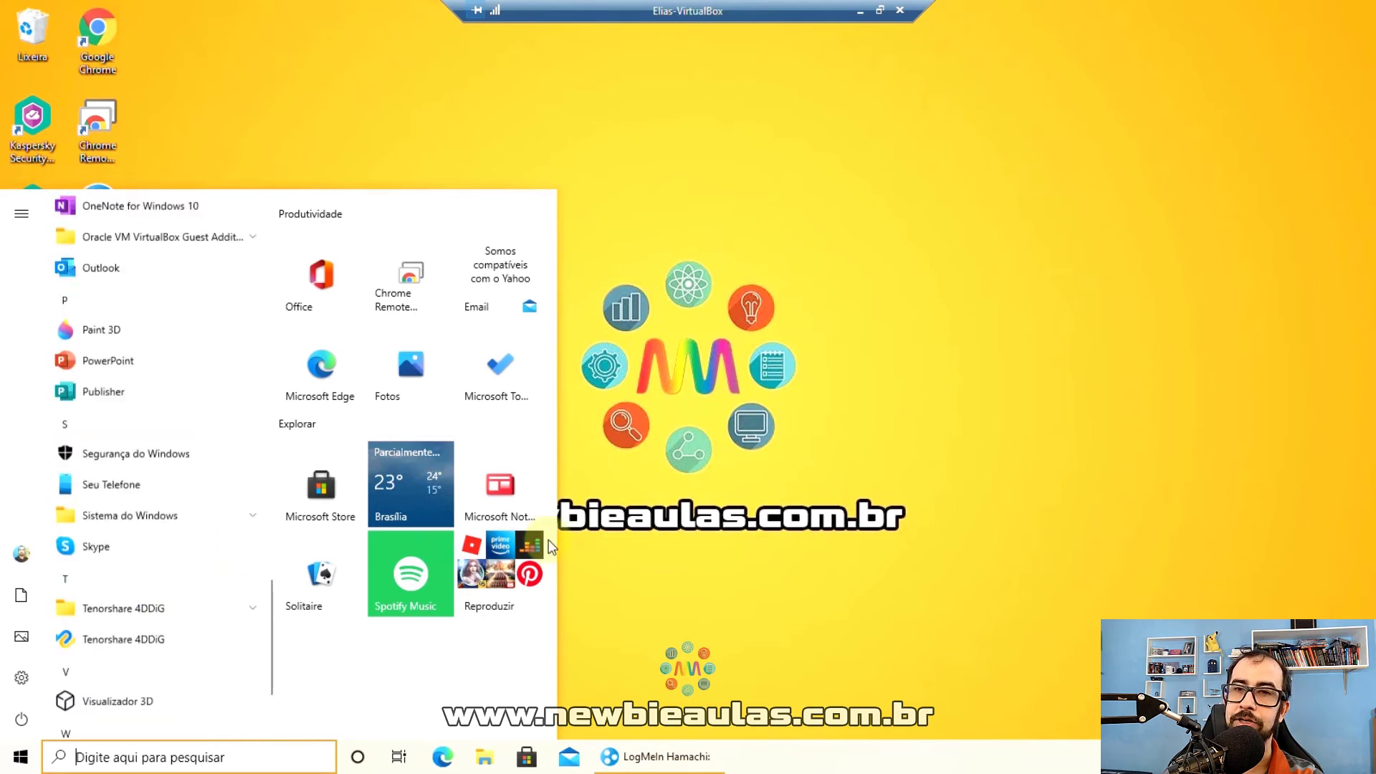
click(850, 356)
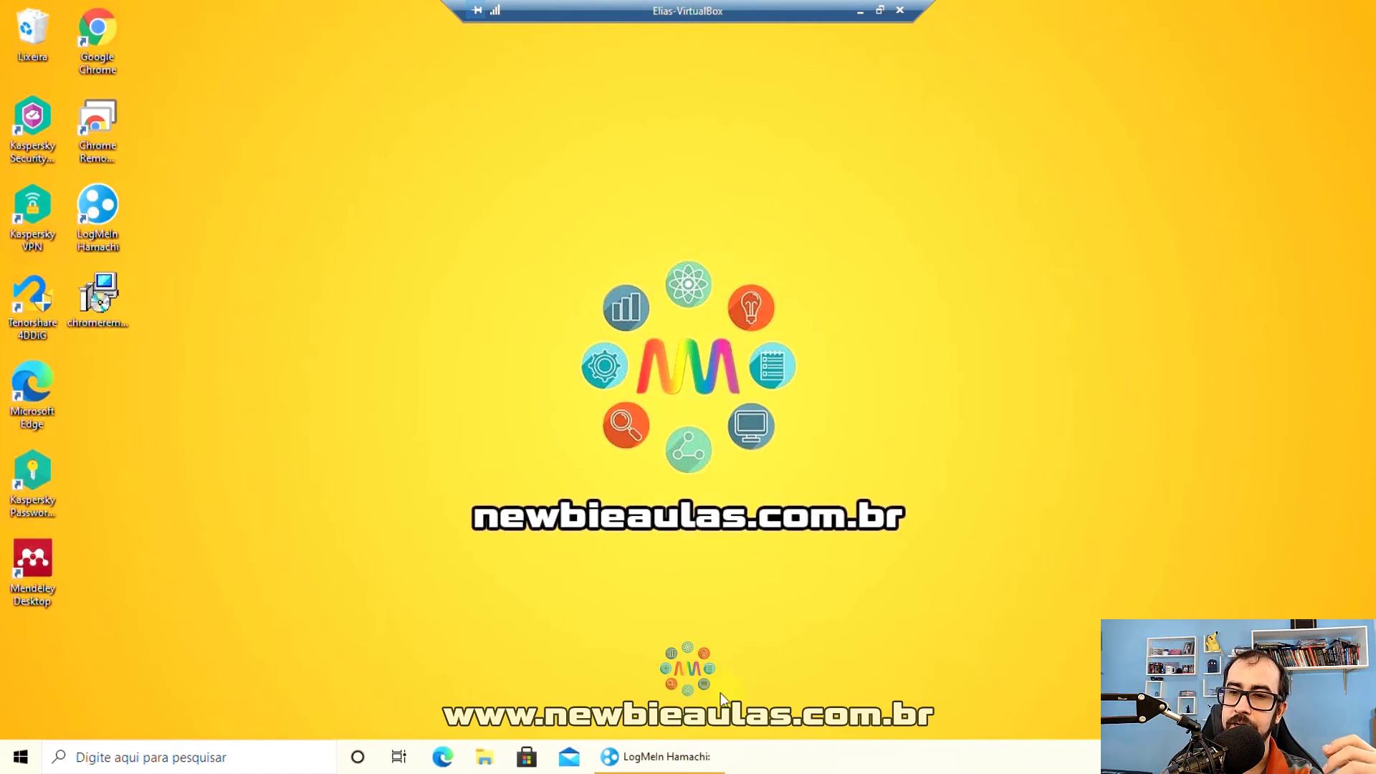
click(665, 757)
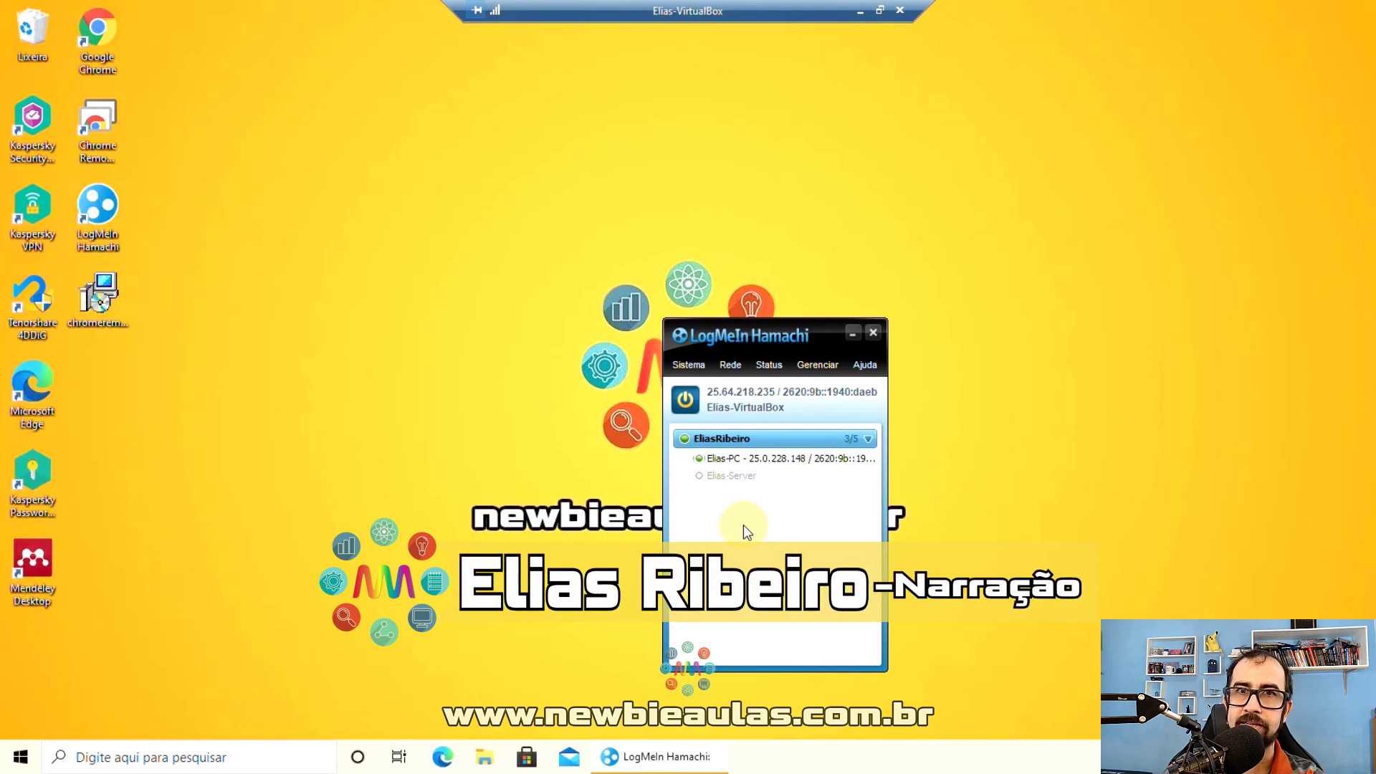
click(852, 332)
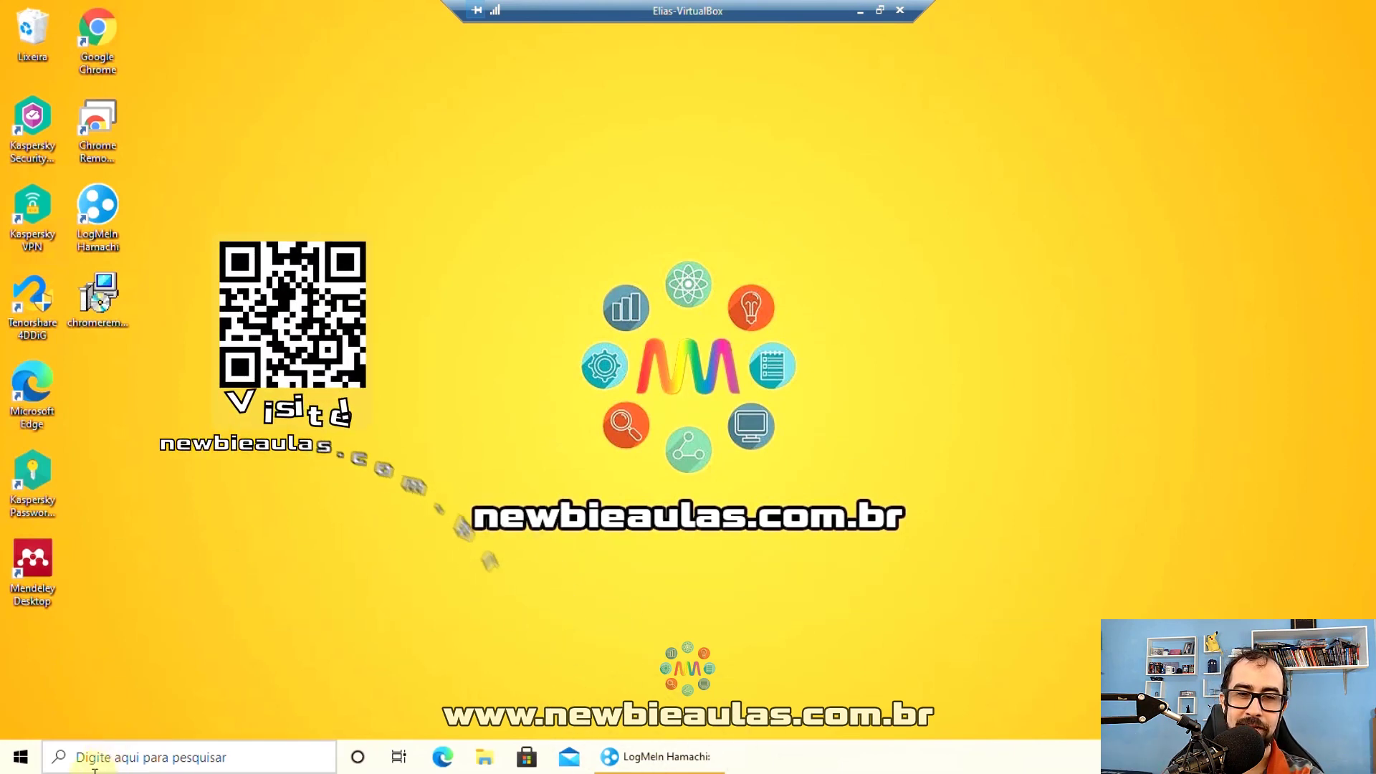
Shut down the remote computer from within the remote session.
click(21, 754)
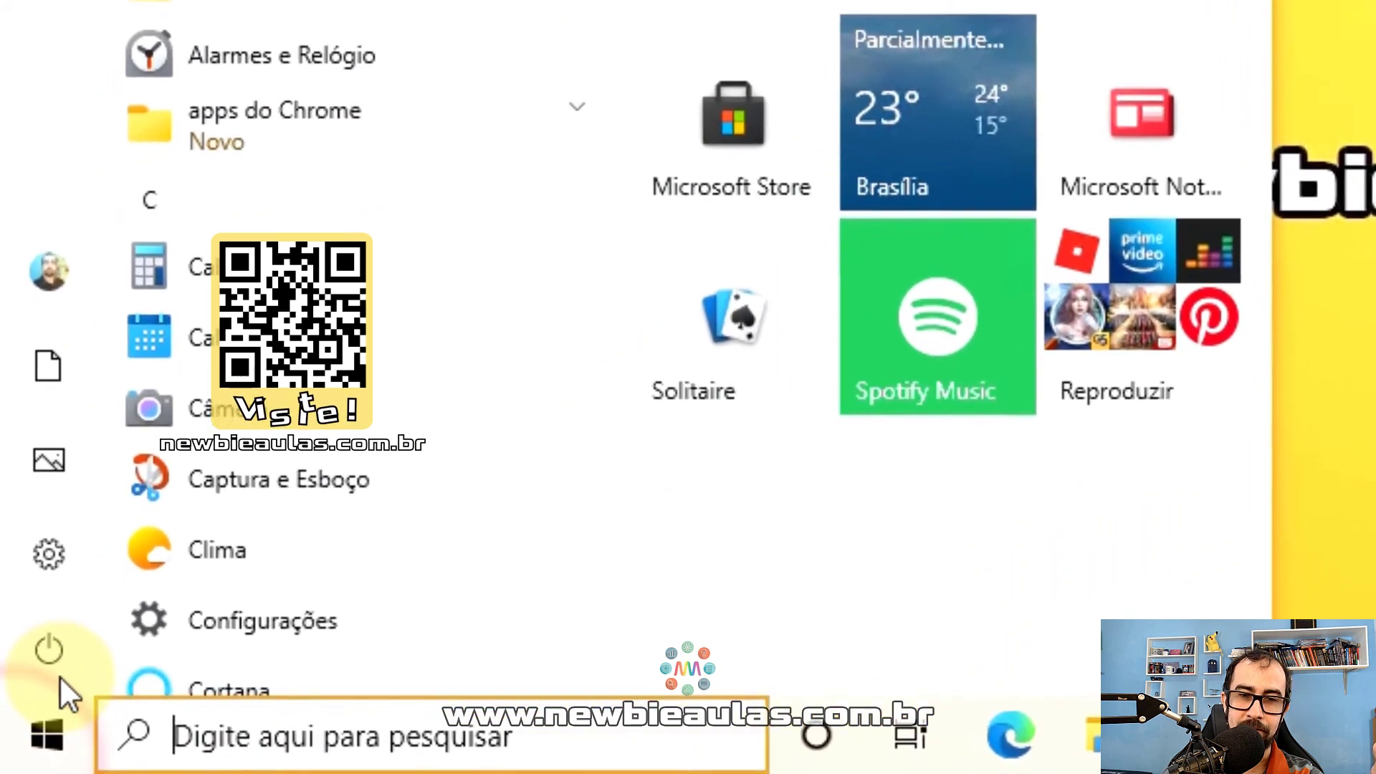
click(48, 651)
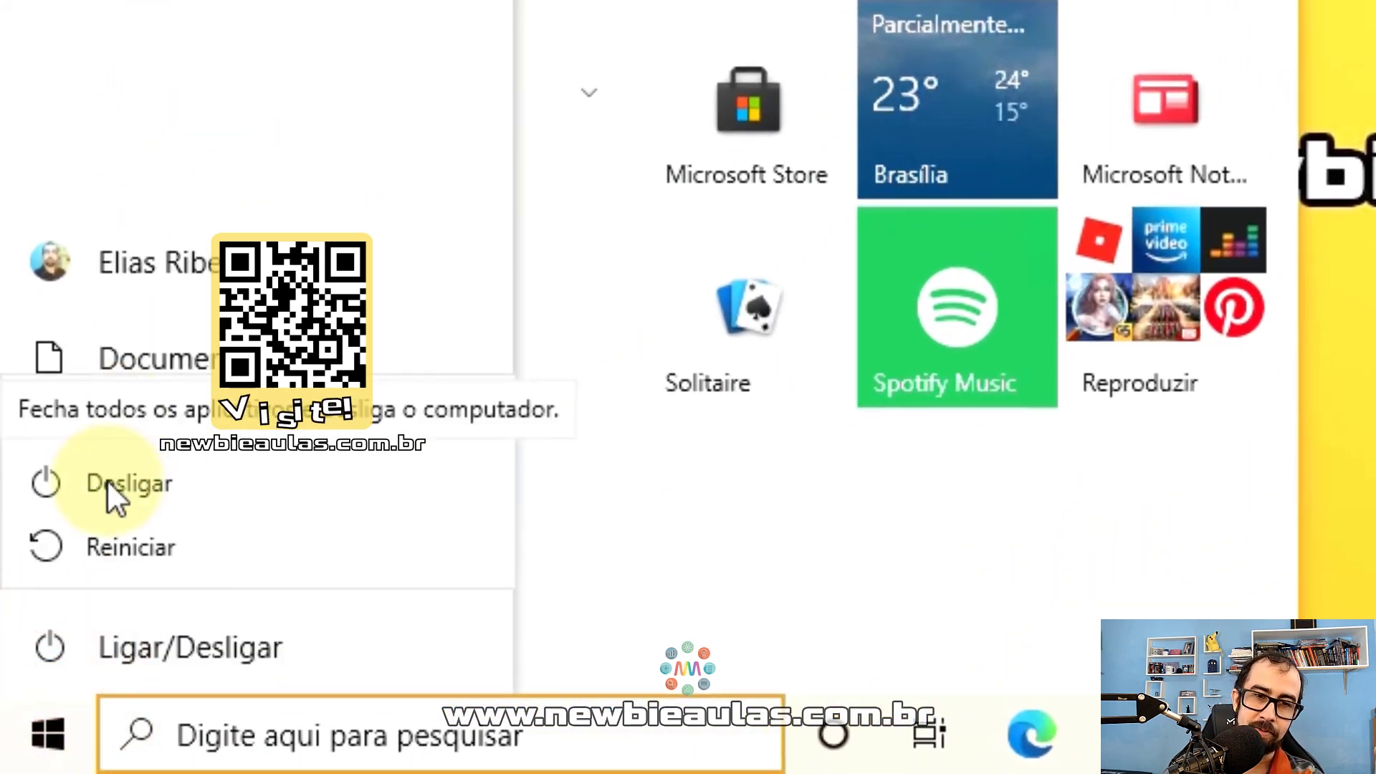
click(107, 480)
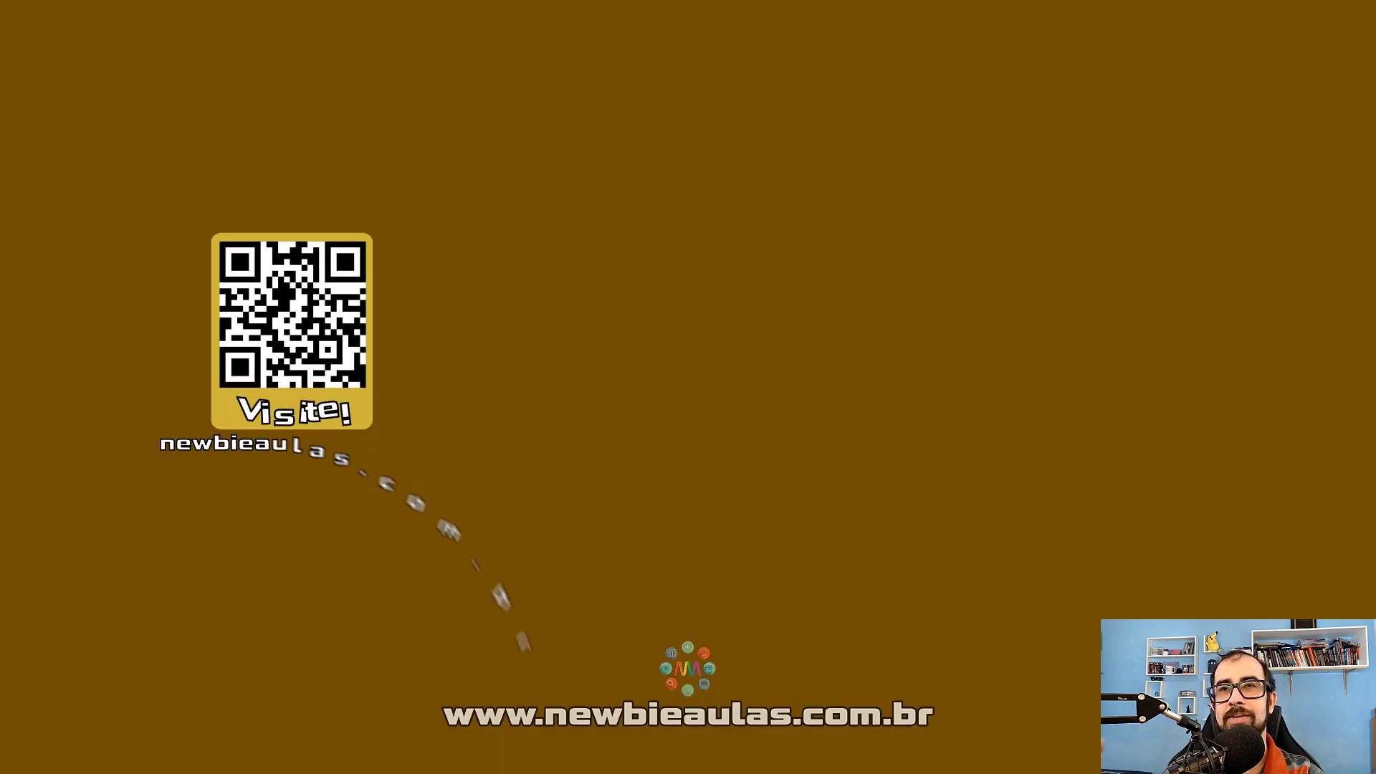